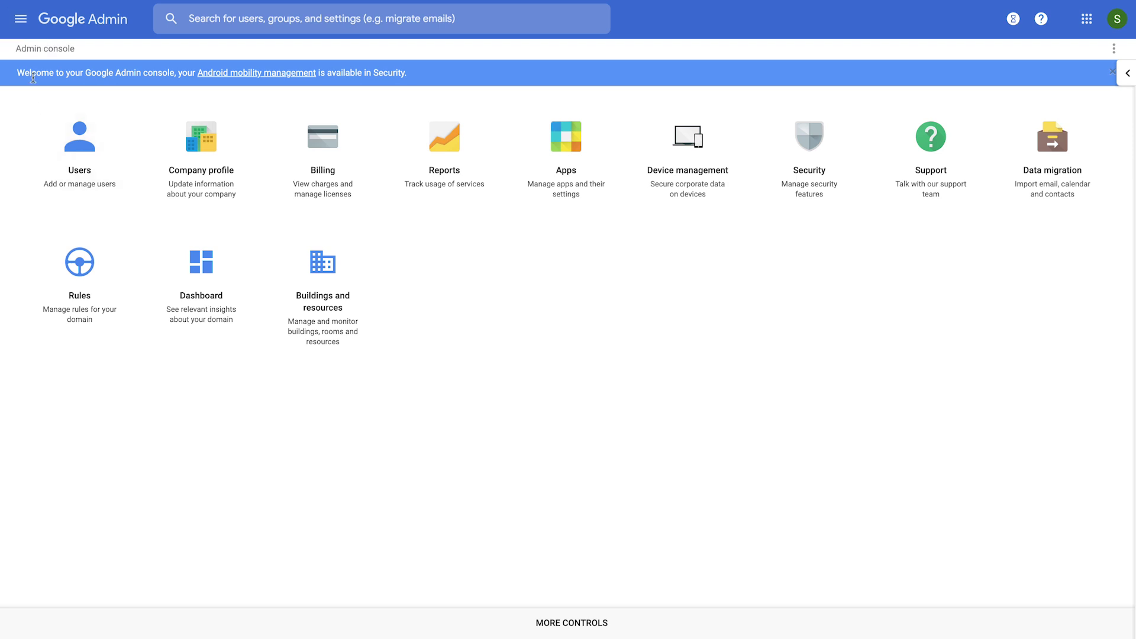
Step: Open the Admin console's main navigation menu from the home page
click(22, 25)
Step: Open Security settings, expand Basic settings, and go to the advanced 2-step verification settings
mouse_move(124, 218)
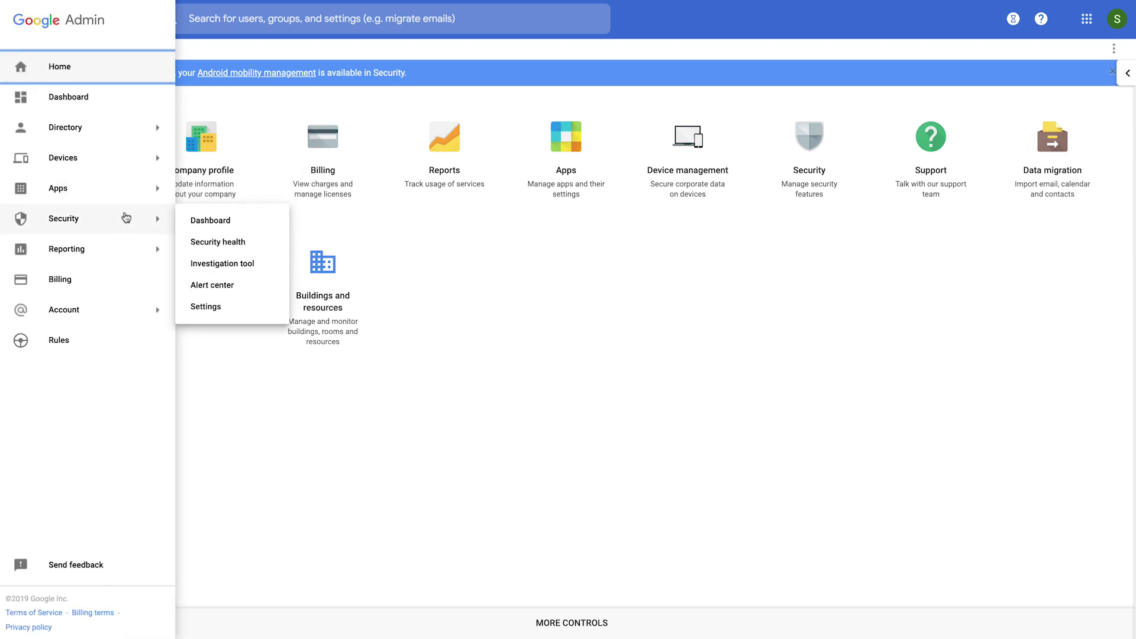
click(206, 307)
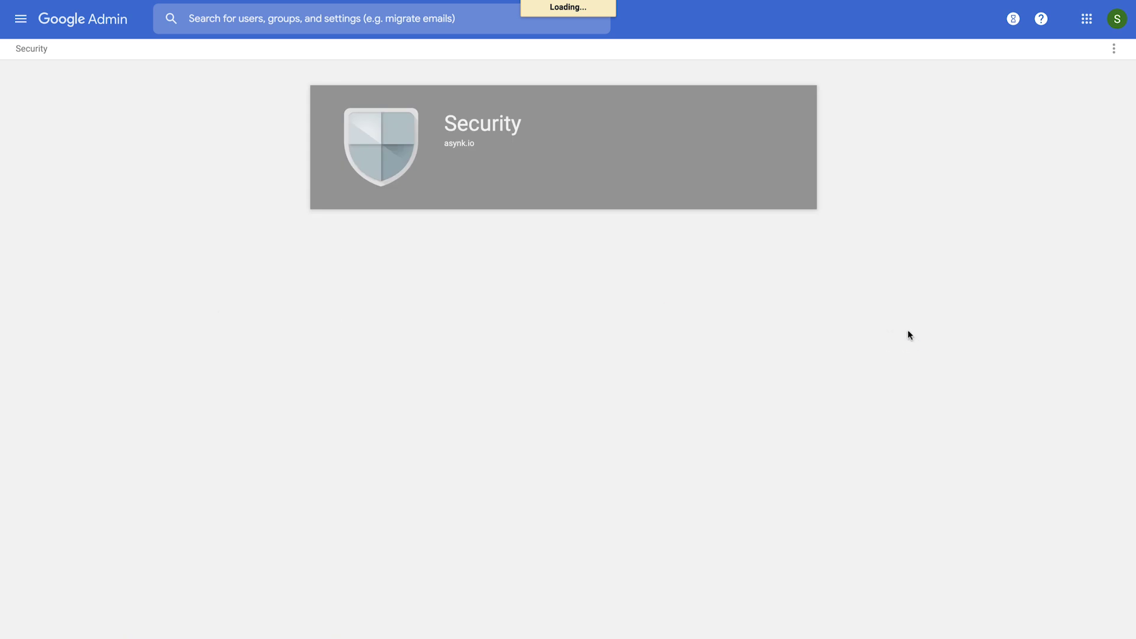
click(672, 247)
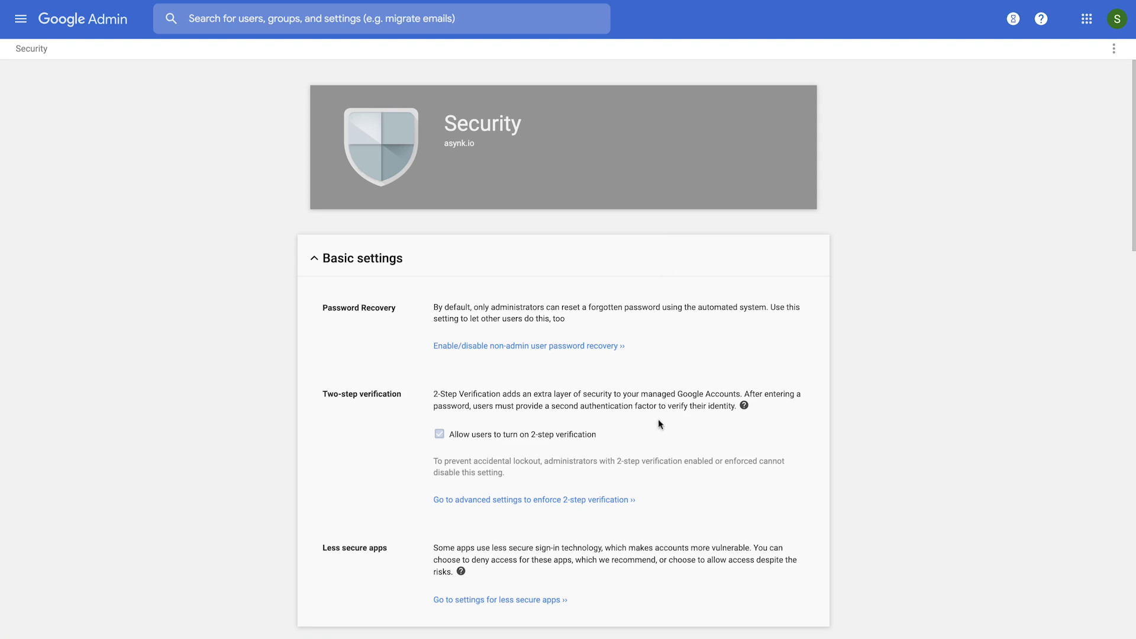
click(572, 505)
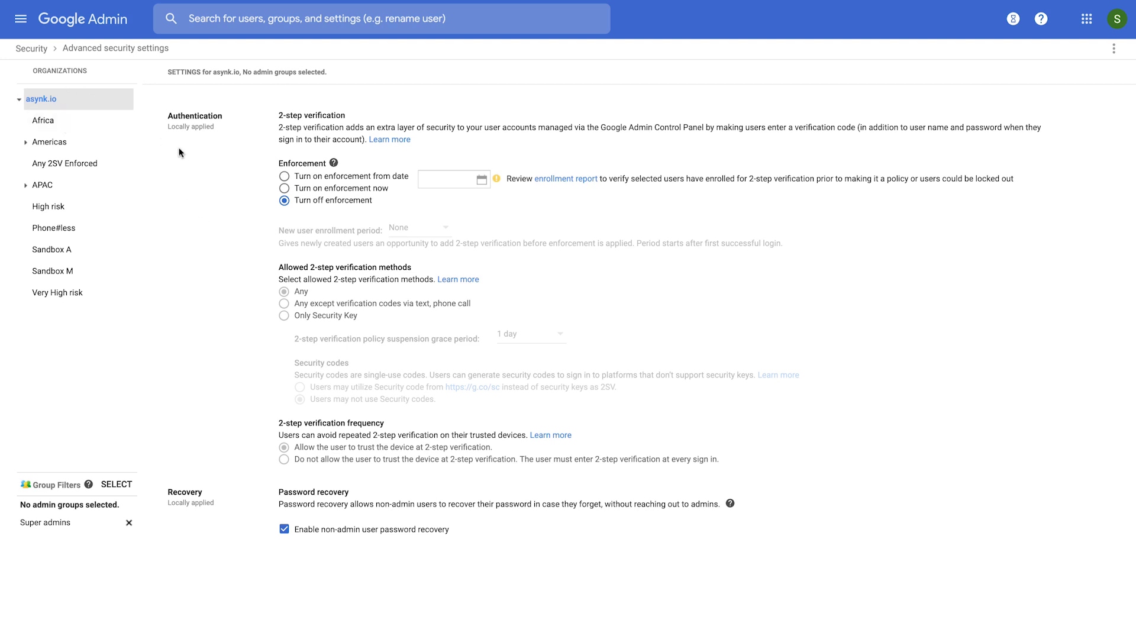
Step: Enforce 2-step verification for the top-level organization from Jul 1, 2019, and save
click(310, 177)
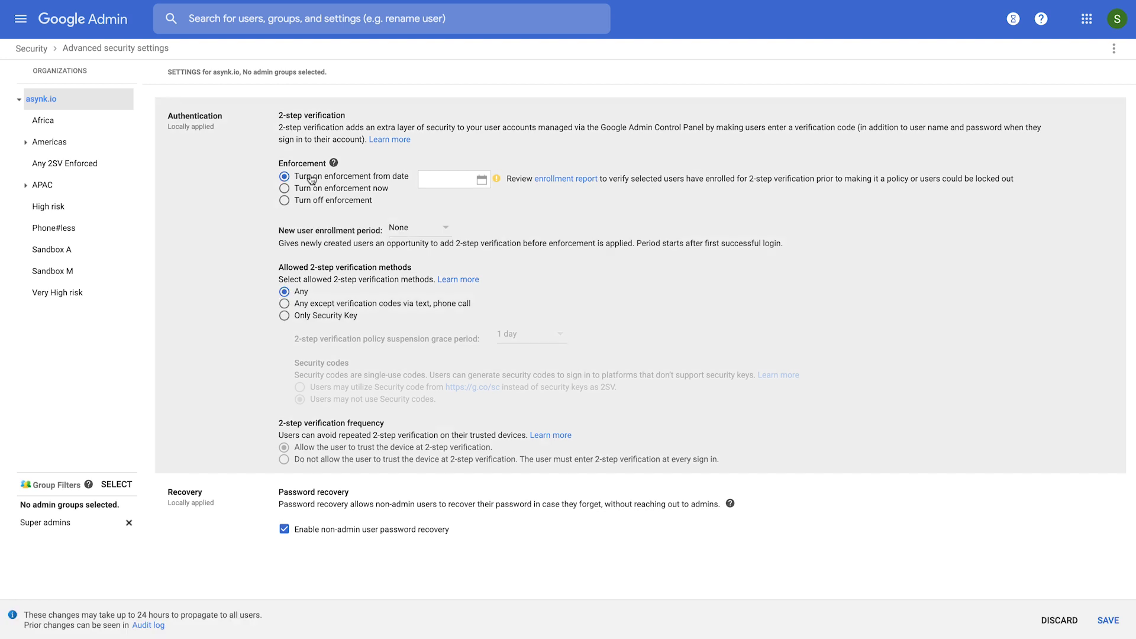
click(481, 180)
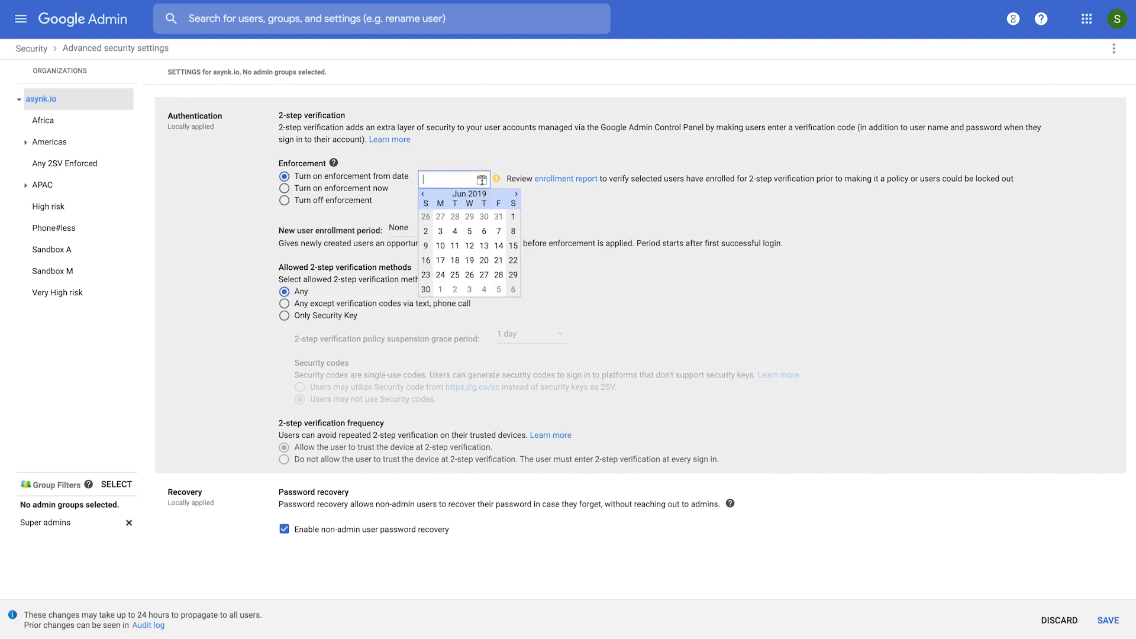
click(440, 289)
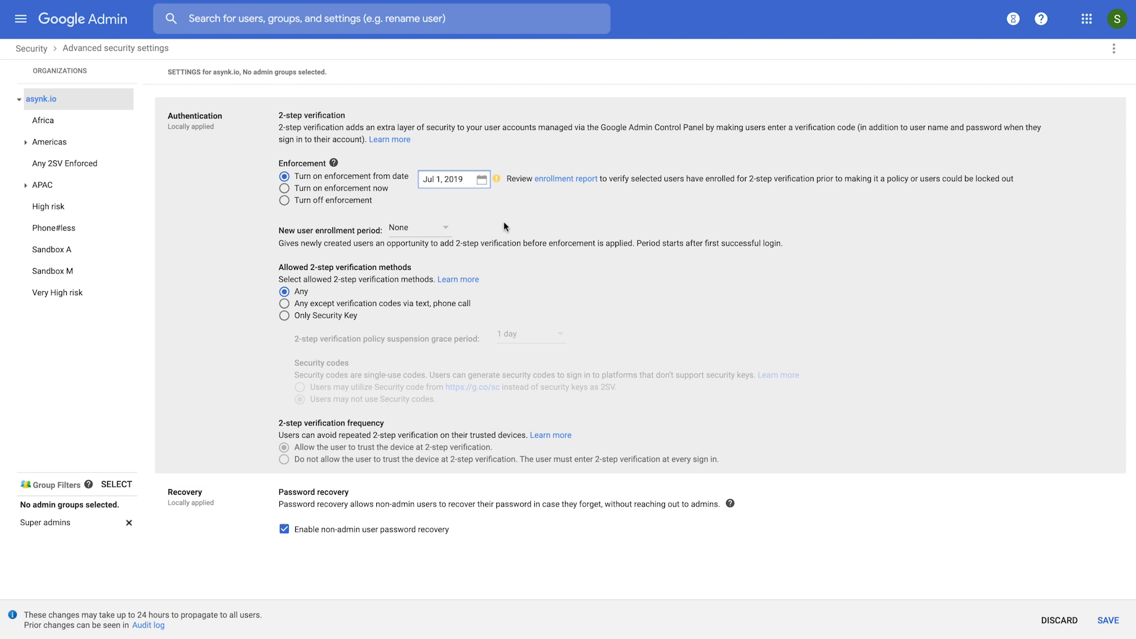
click(1106, 618)
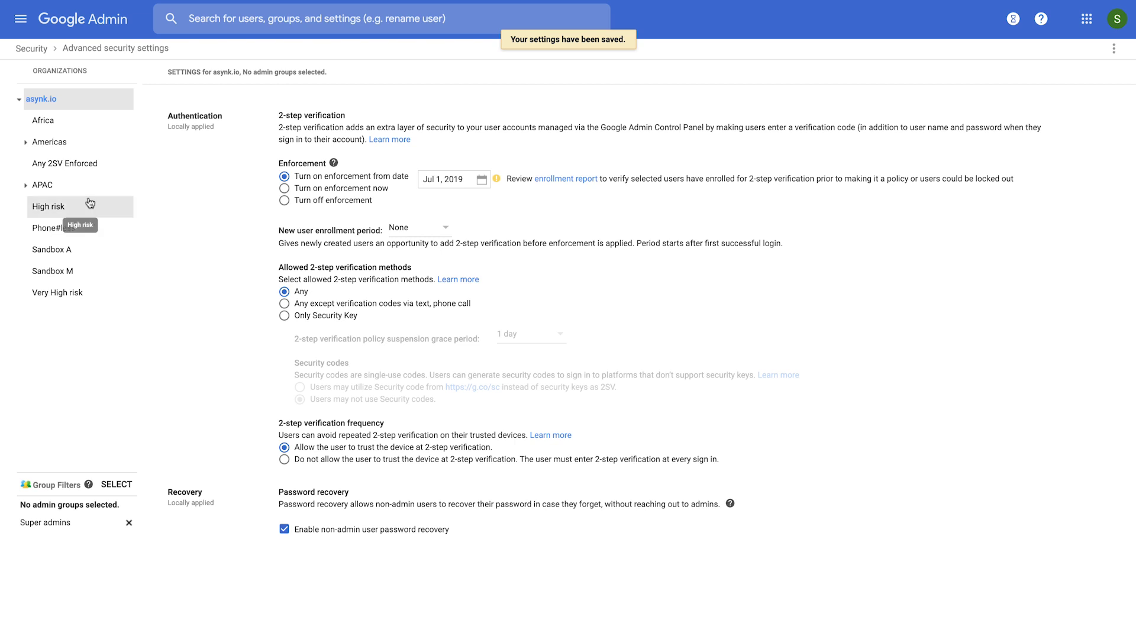
Step: For High risk, enforce 2-step verification from Jul 1, 2019, excluding text and phone codes, and save
click(45, 212)
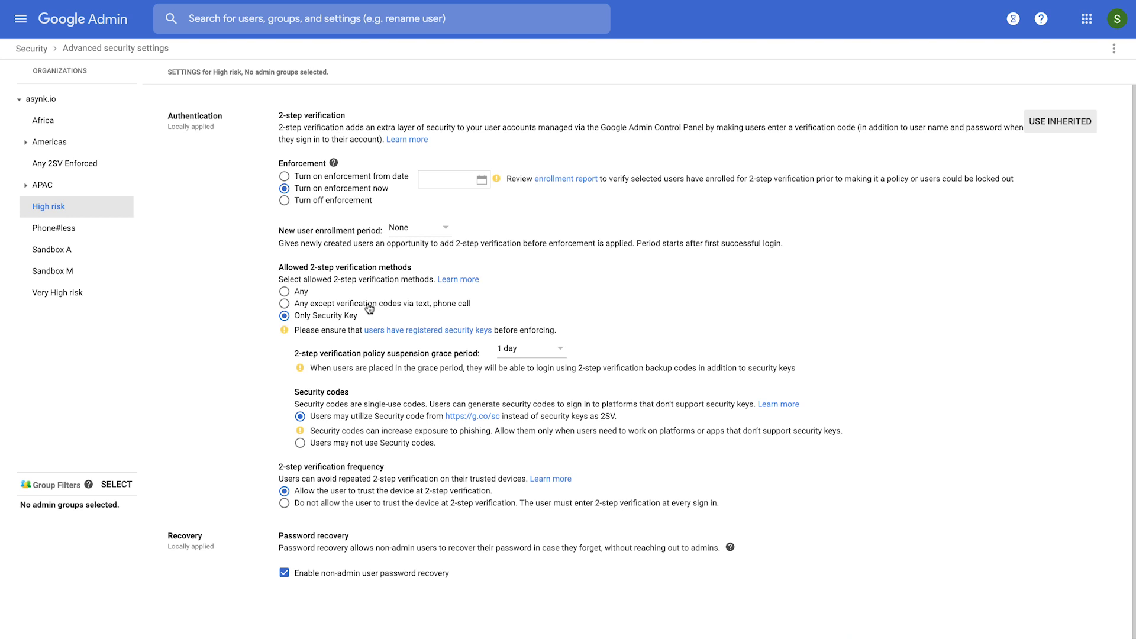
click(324, 175)
click(481, 178)
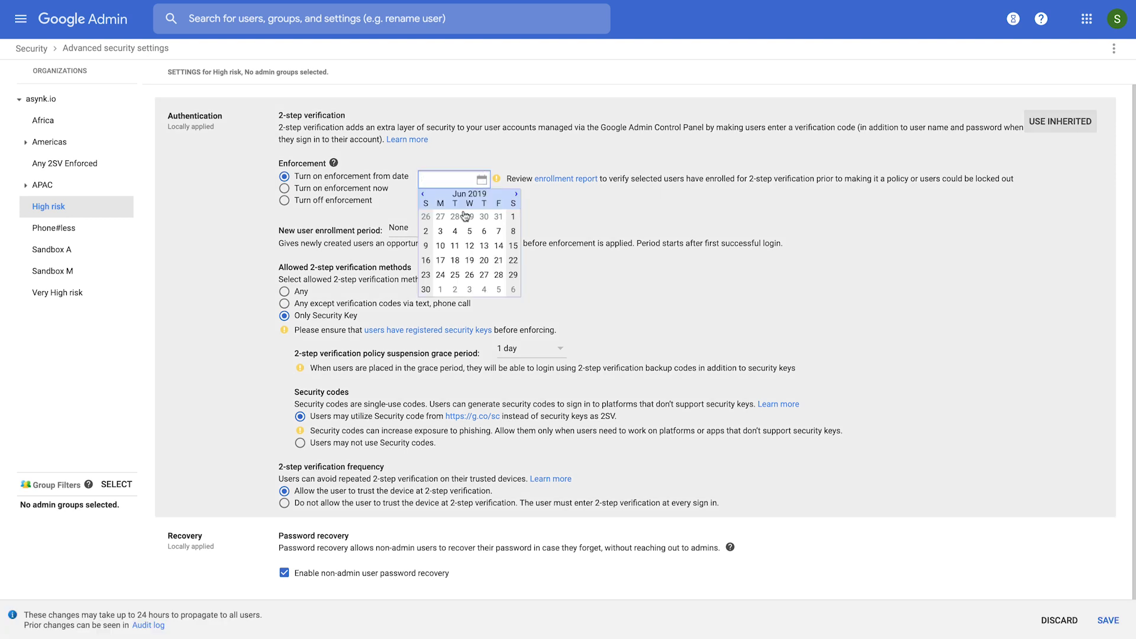
click(440, 290)
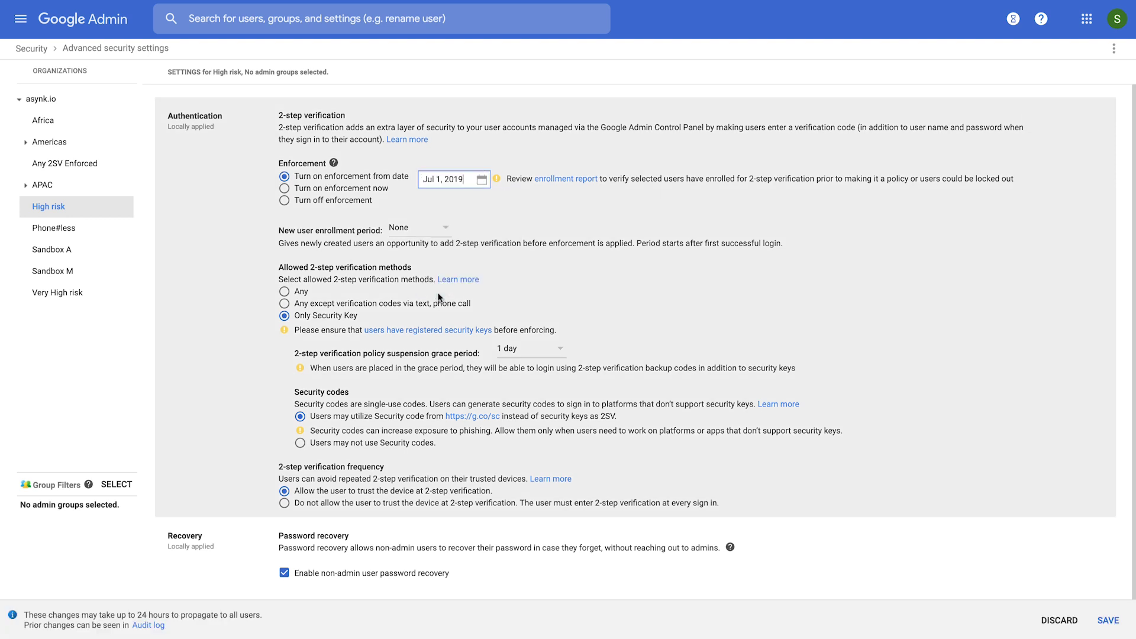
click(312, 304)
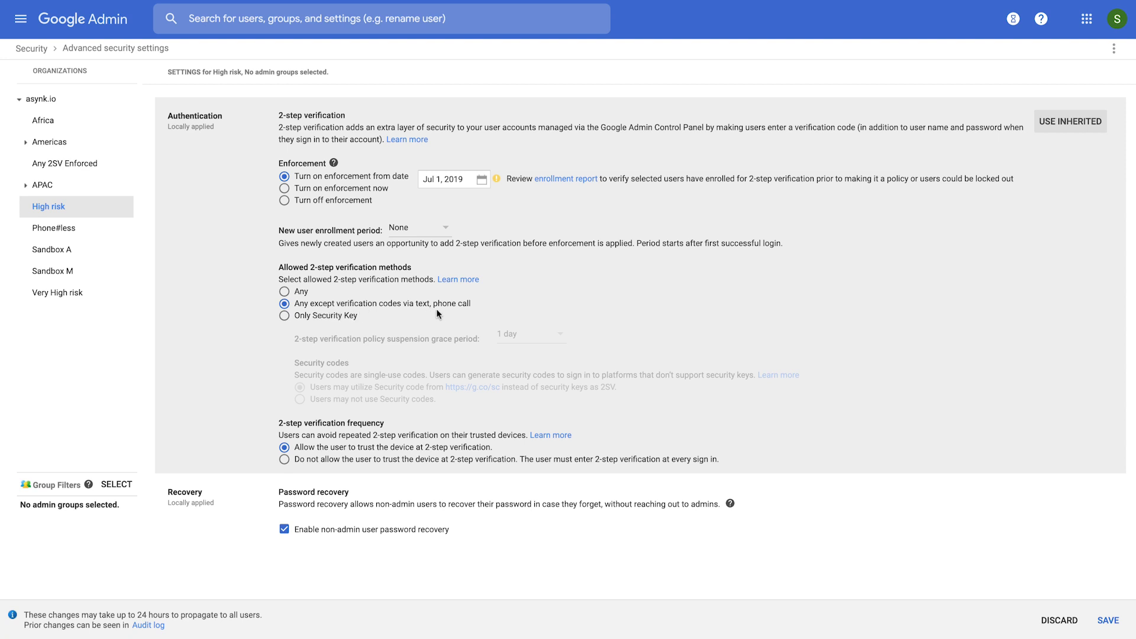
click(1107, 621)
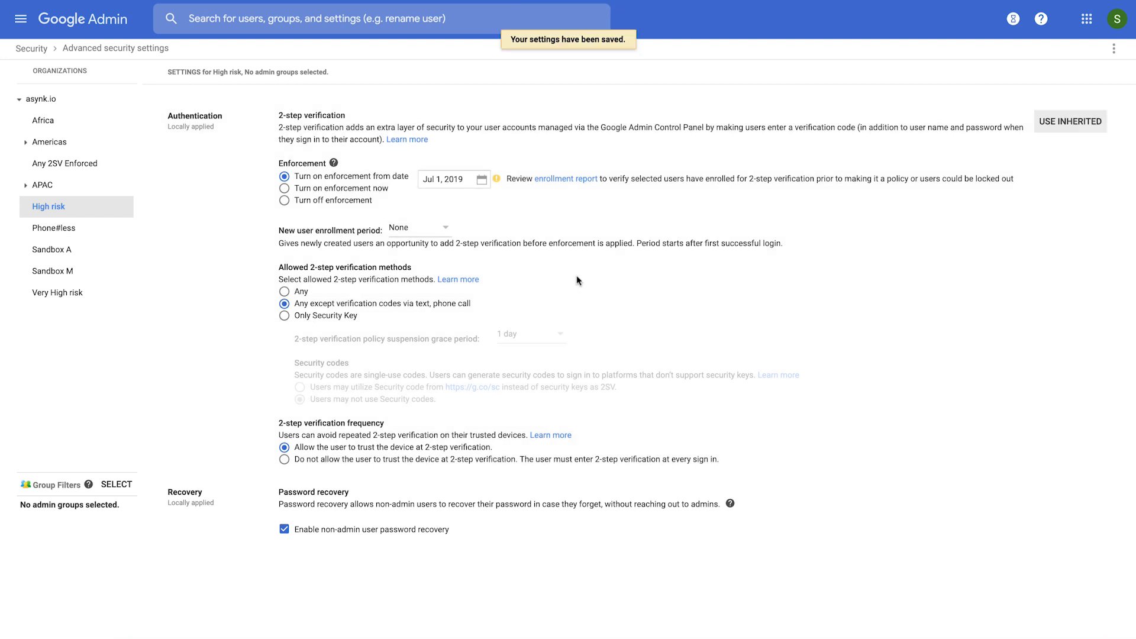
click(55, 293)
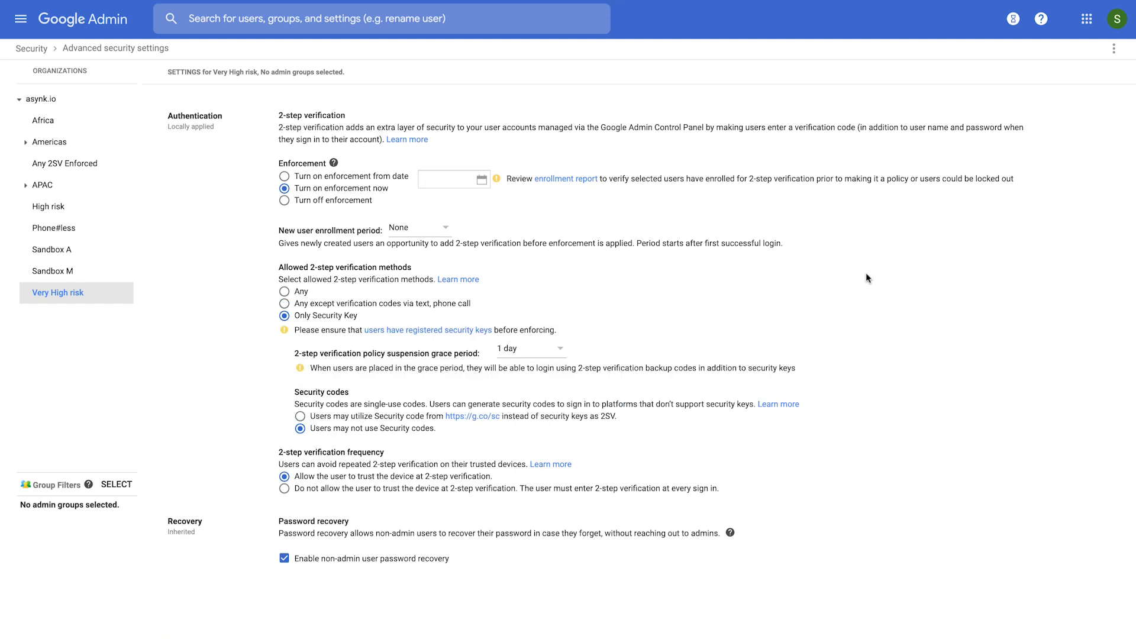
Step: Enforce security-key-only 2-step verification for Very High risk from Jul 1, 2019, and save
click(330, 178)
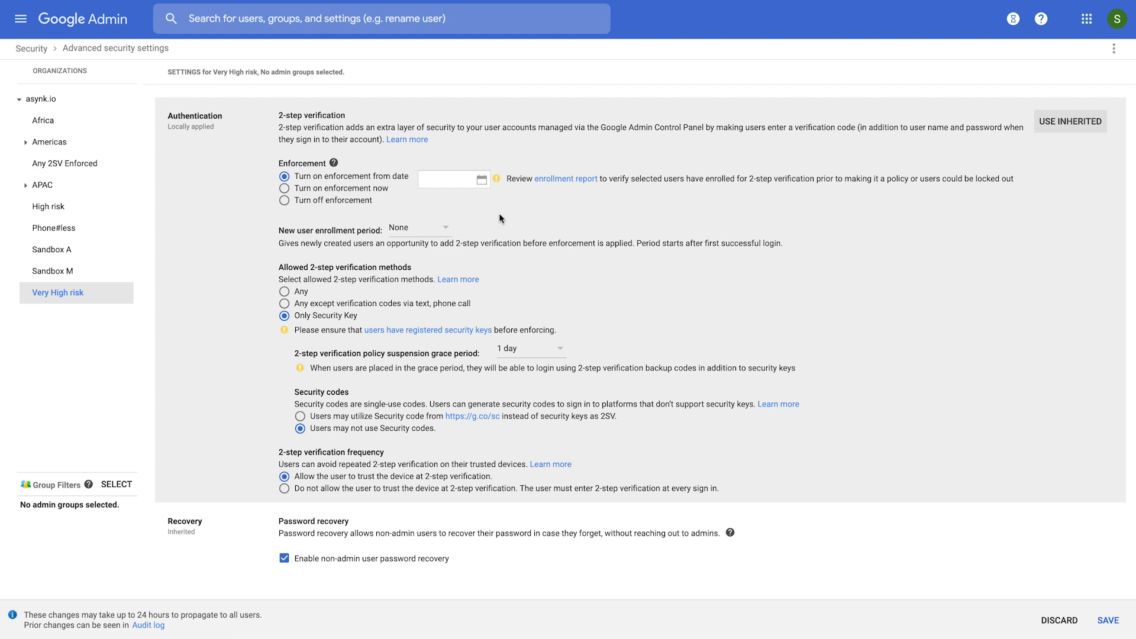
click(481, 180)
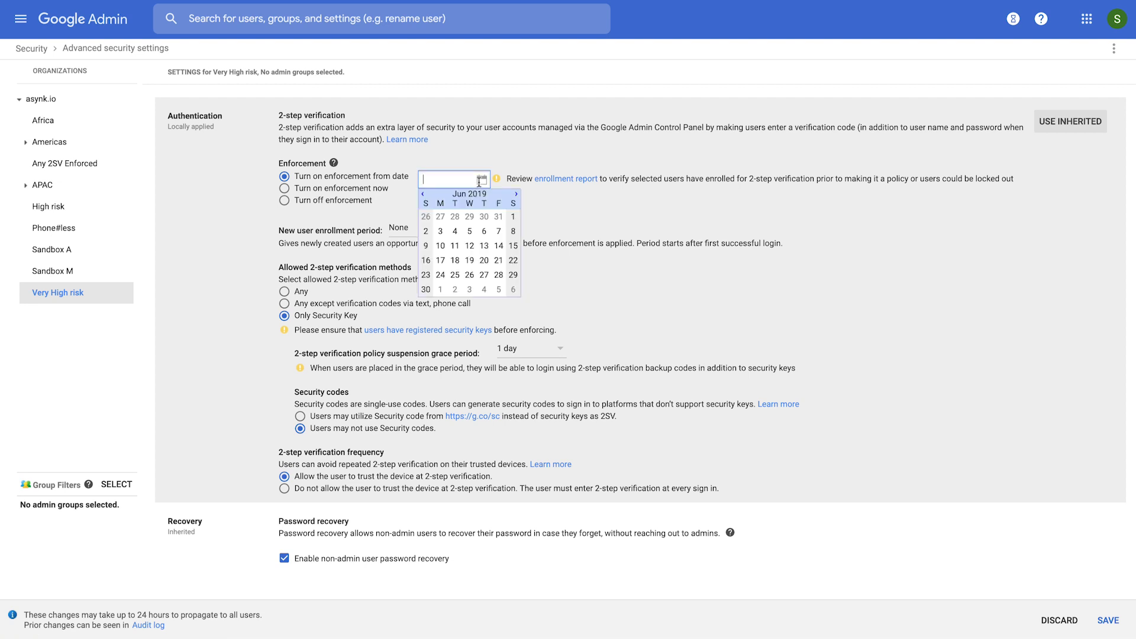
click(443, 298)
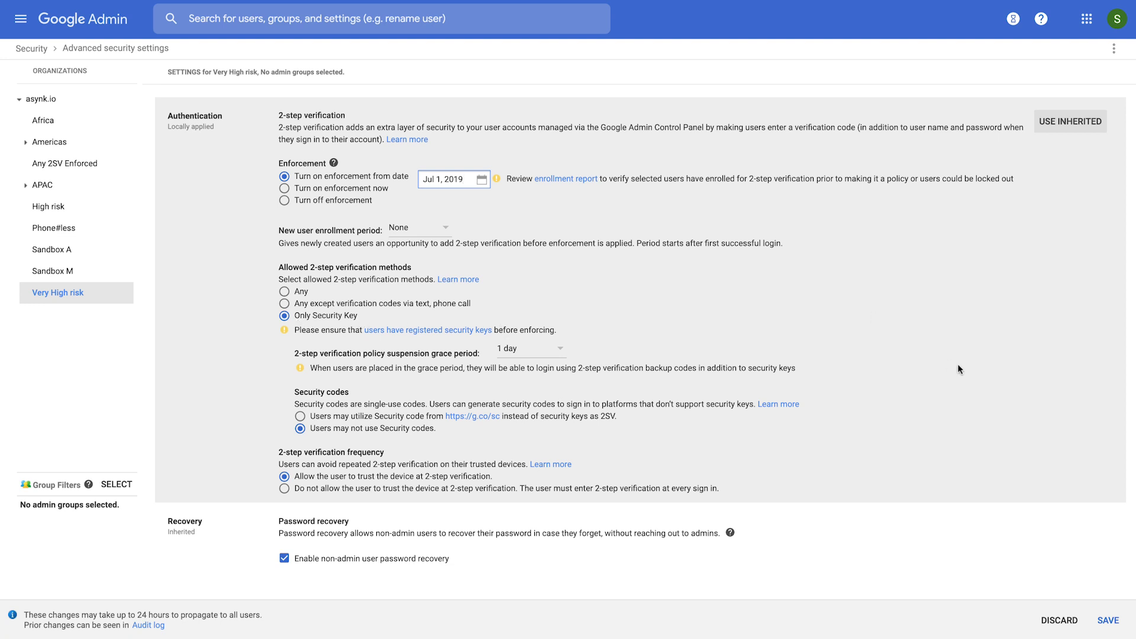
click(1108, 620)
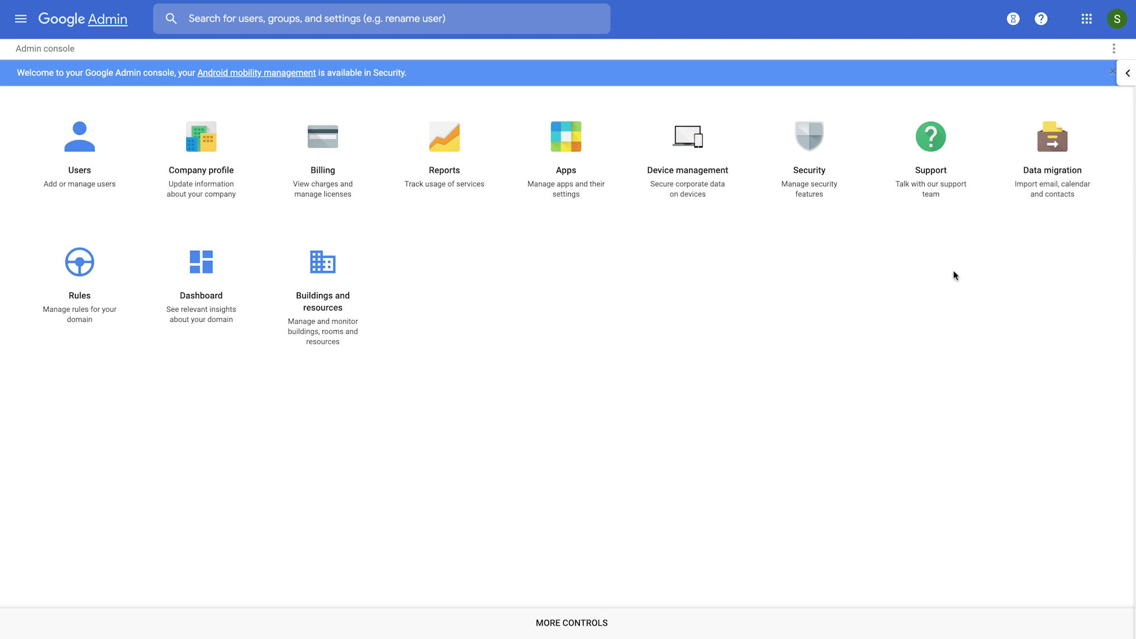
Step: Go to Security settings, open Advanced Protection Program, and select the asynk.io organization
click(18, 23)
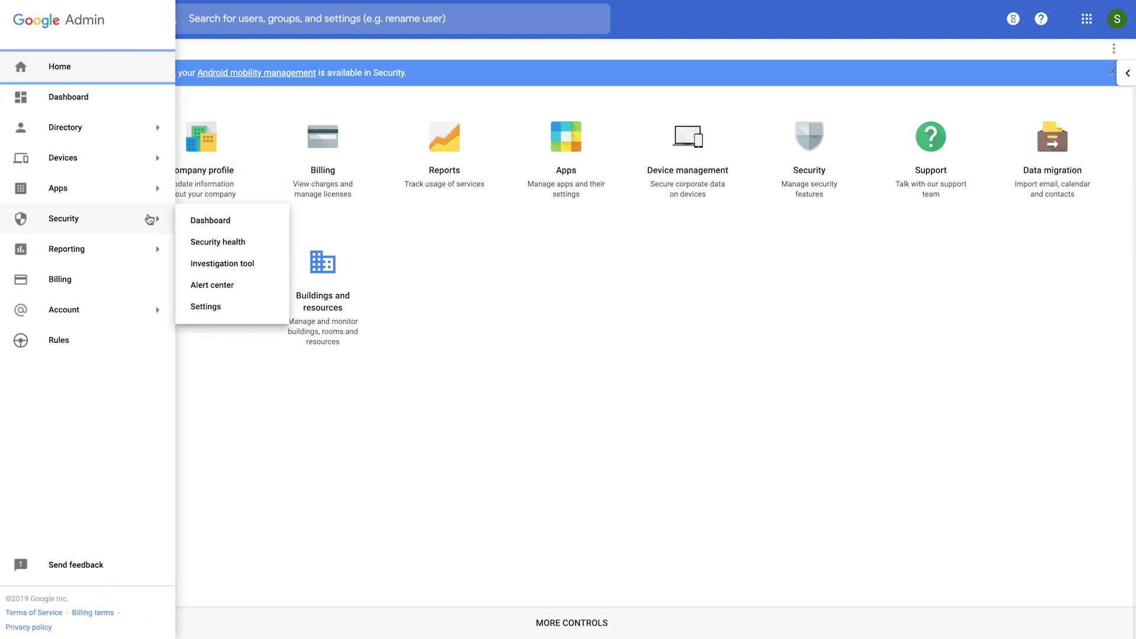
mouse_move(163, 223)
click(208, 306)
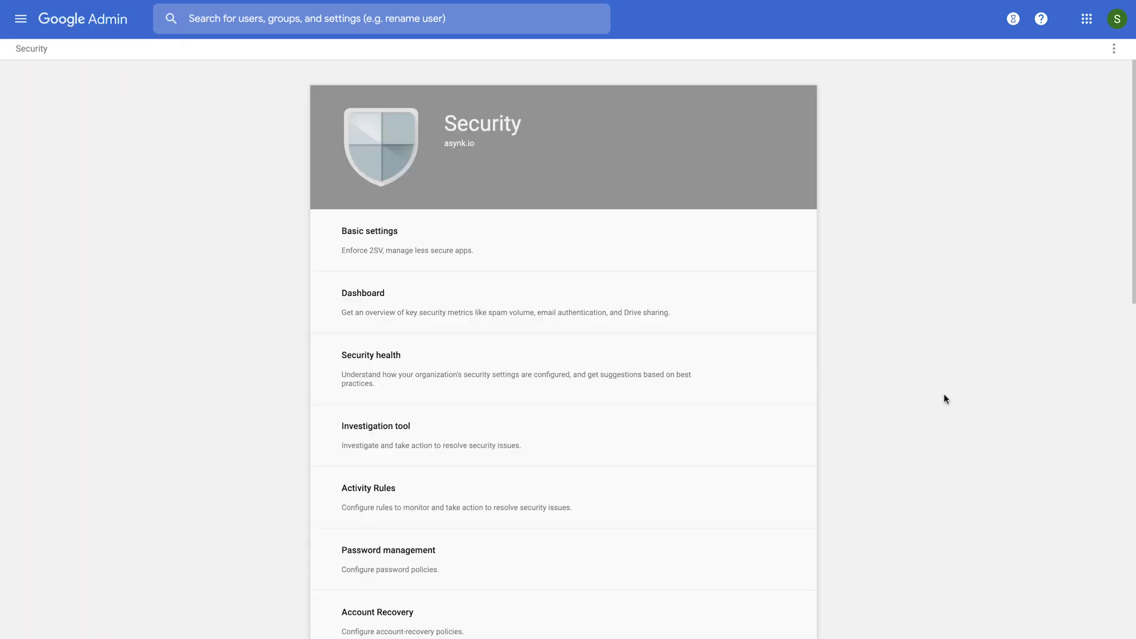
scroll(943, 393, down, 6)
scroll(944, 395, down, 4)
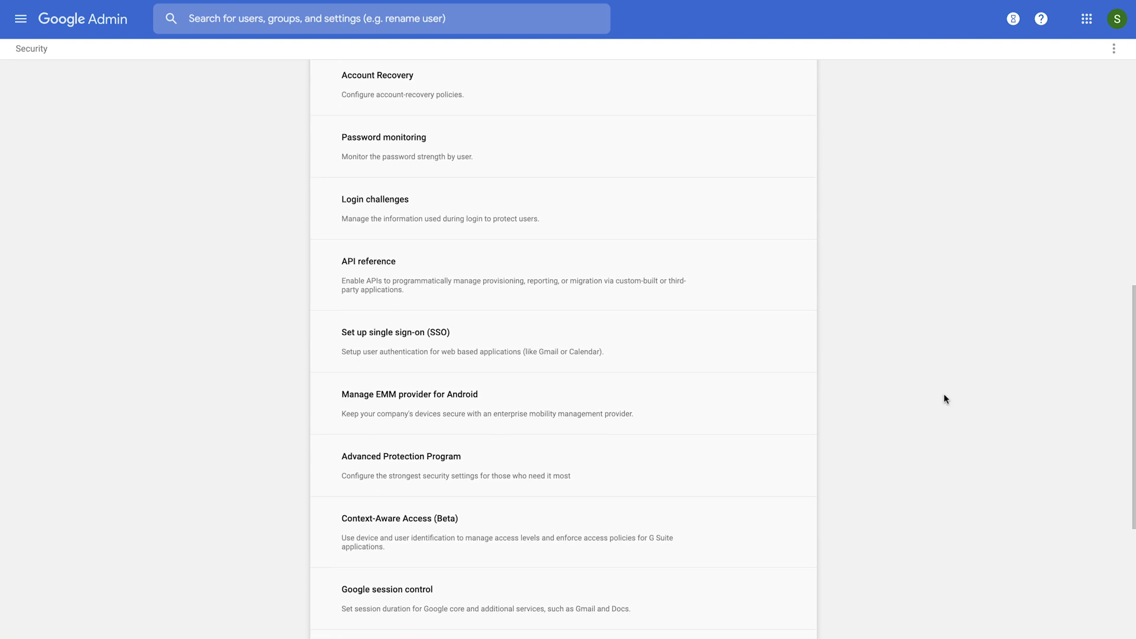
click(764, 411)
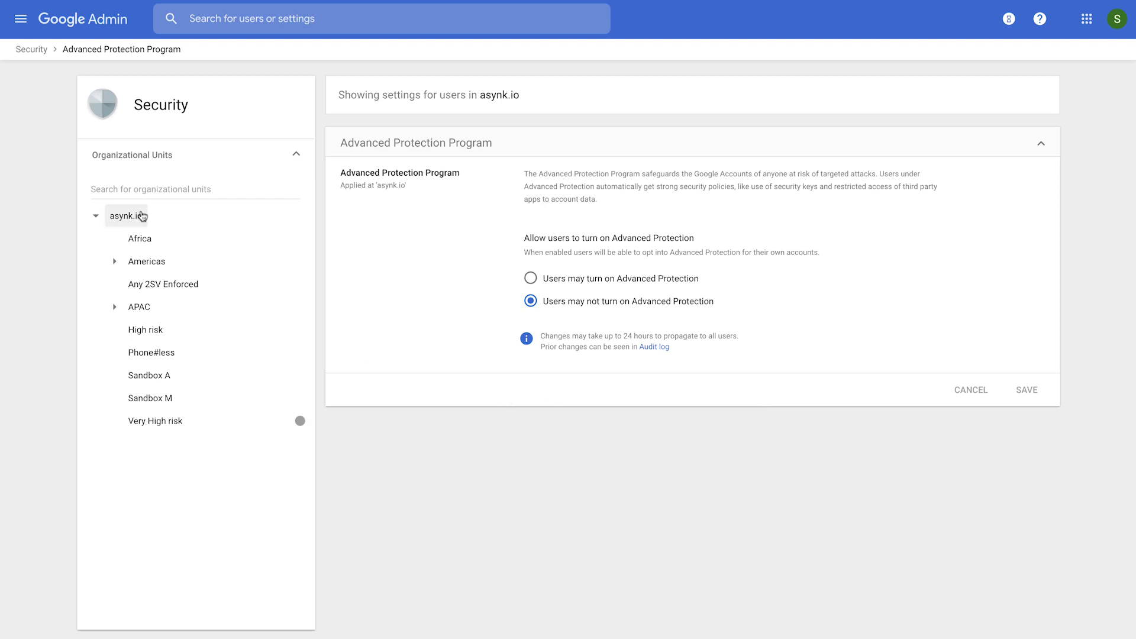
click(142, 216)
Step: Let asynk.io users turn on Advanced Protection, save, and enter g.co/advancedprotection in a guest window
click(596, 281)
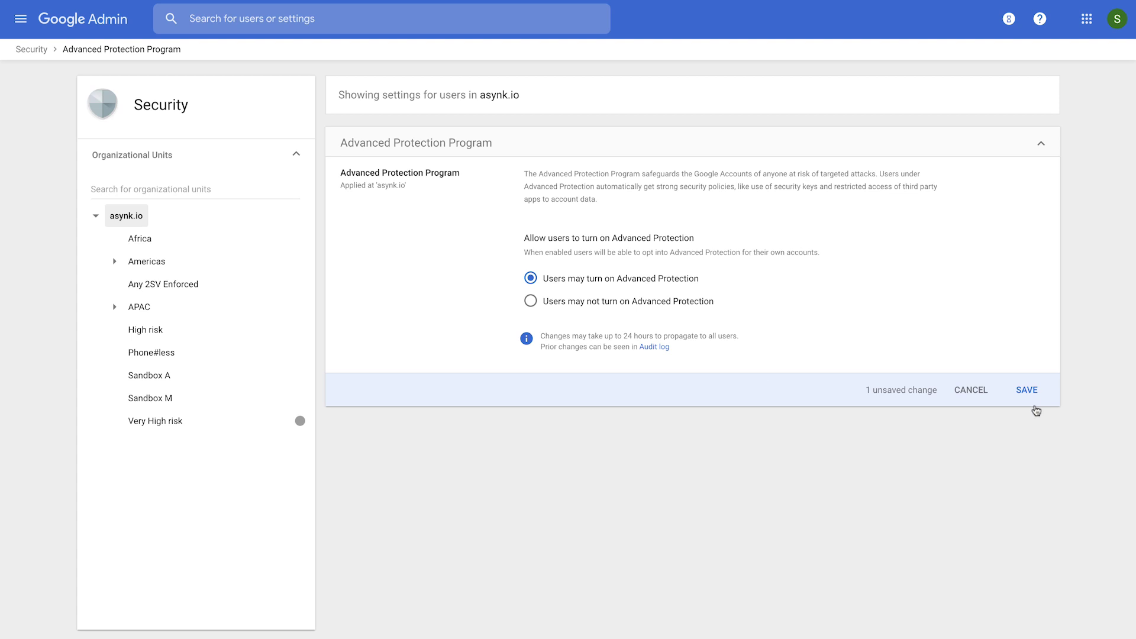
click(1027, 392)
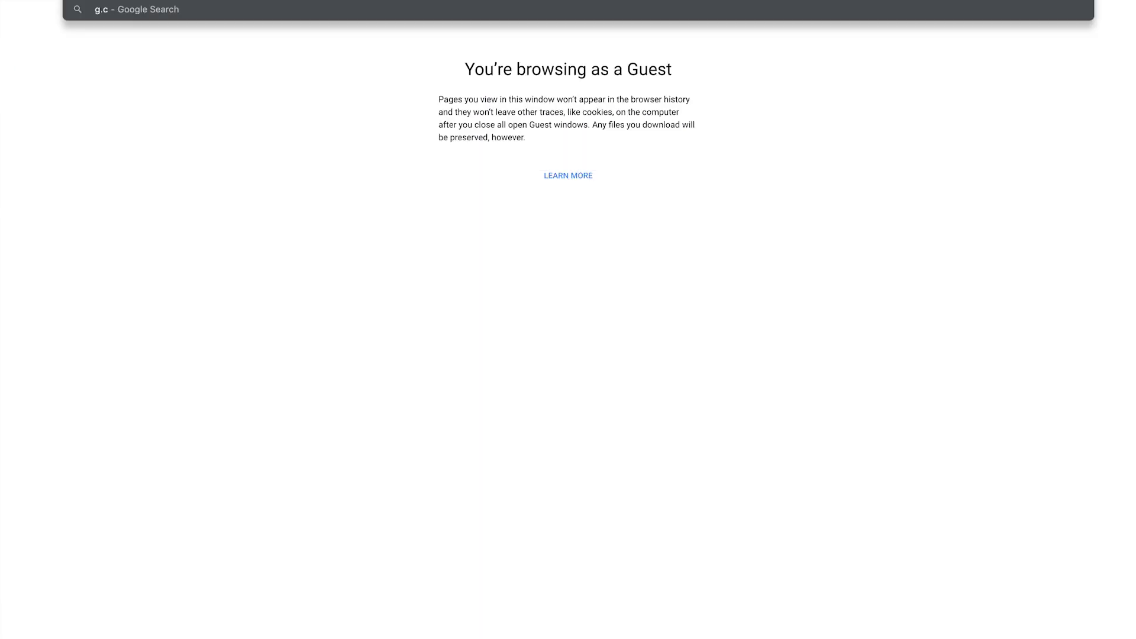
text(o/adv)
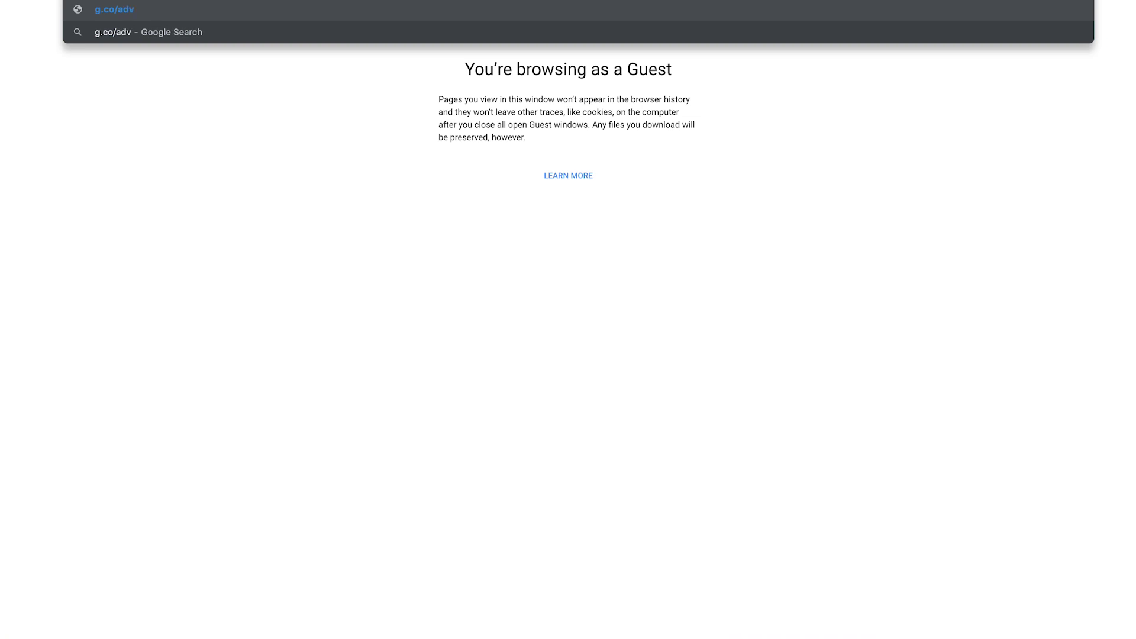
text(ancedprotection)
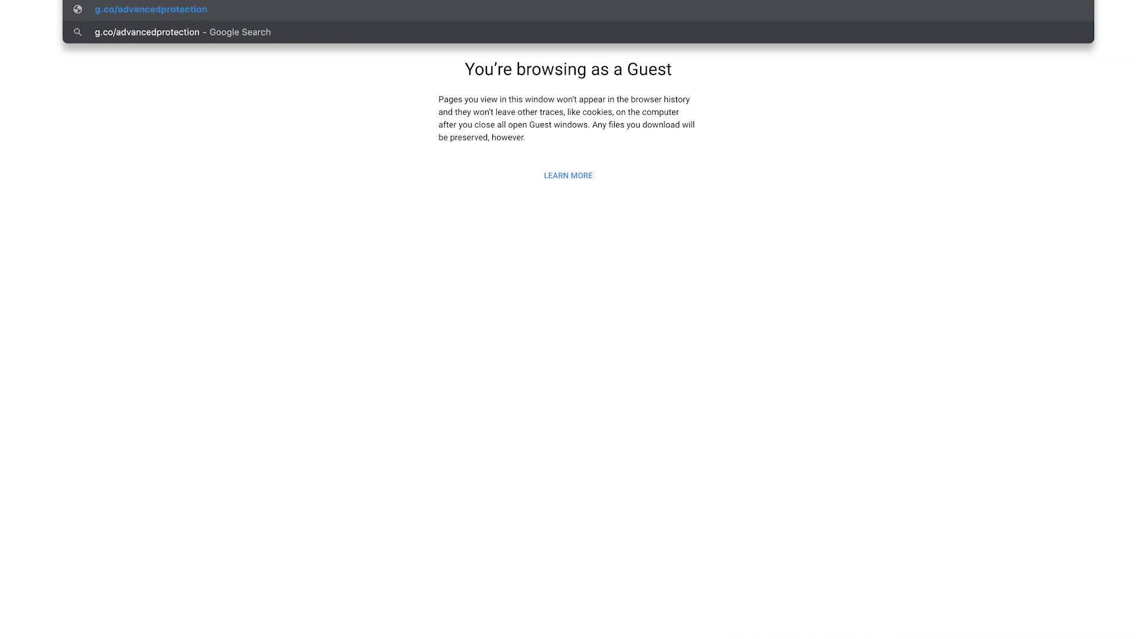
Step: Load the Advanced Protection page, choose Get Started, and proceed to registering security keys
key(Return)
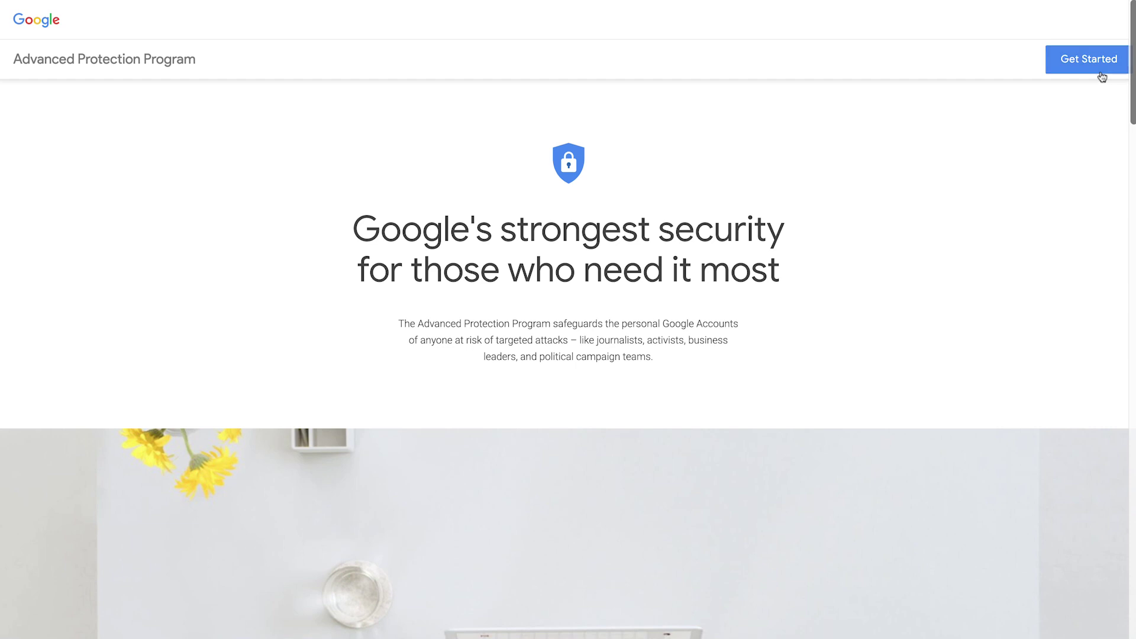
click(1095, 61)
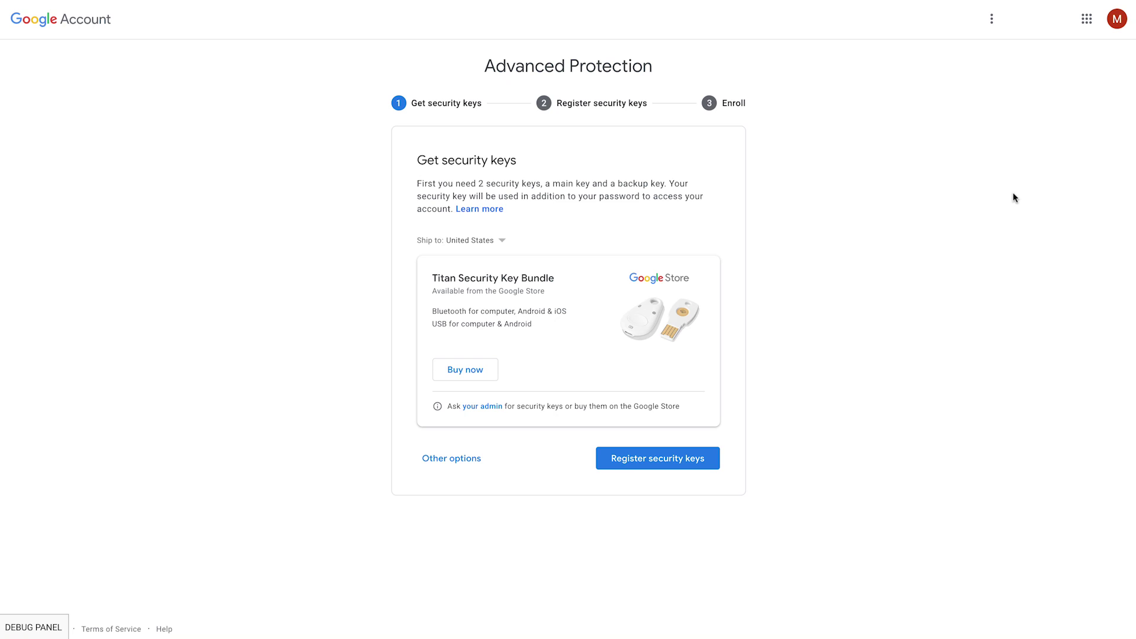
click(639, 465)
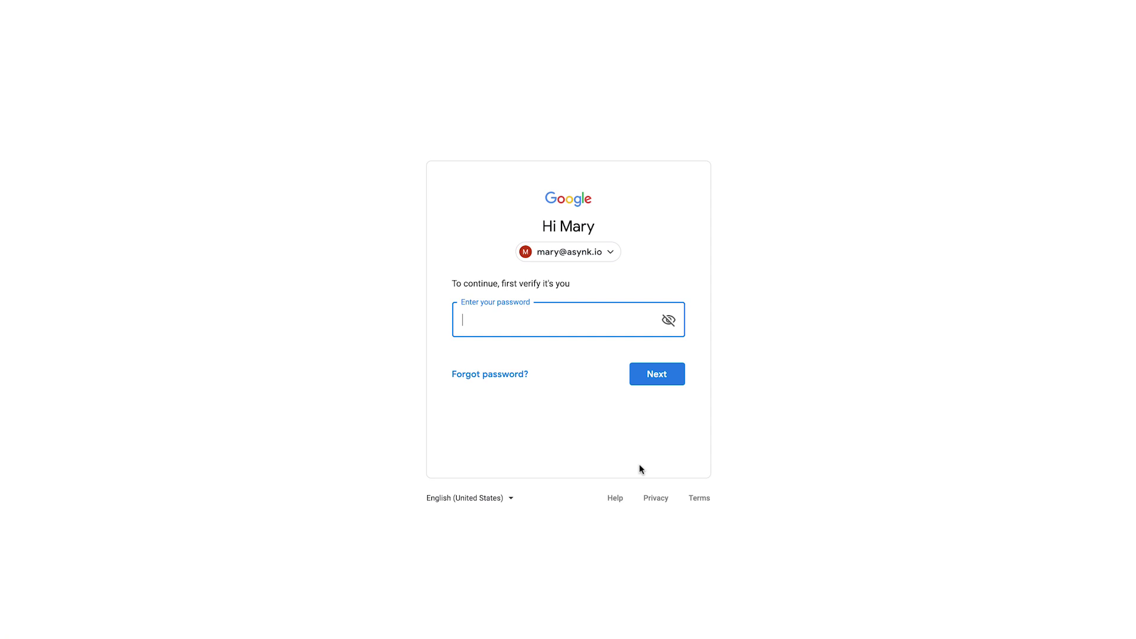
Step: Re-enter the account password to verify identity and continue
text(***)
key(BackSpace)
key(BackSpace)
key(BackSpace)
text(************)
key(Return)
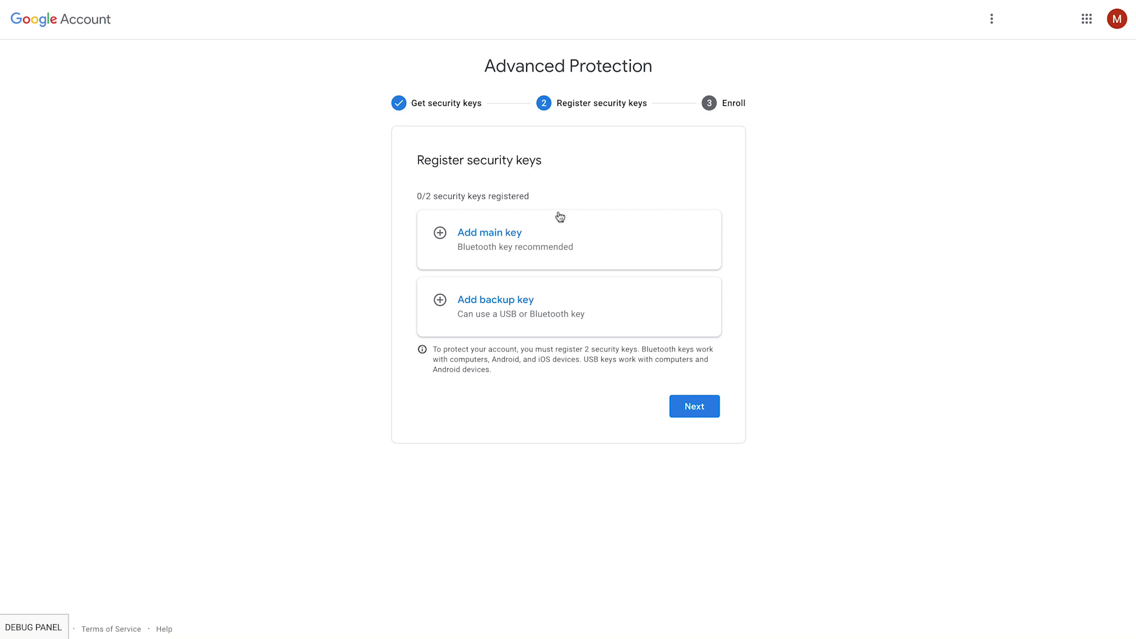
Step: Register the main security key and name it 'Key 1'
click(496, 240)
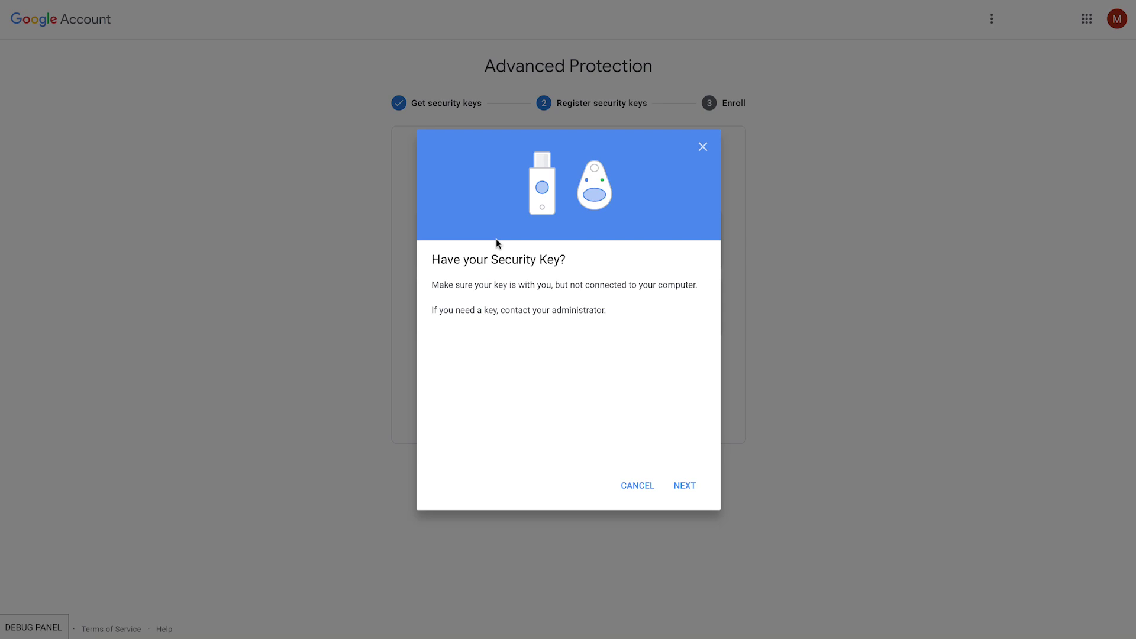
click(680, 484)
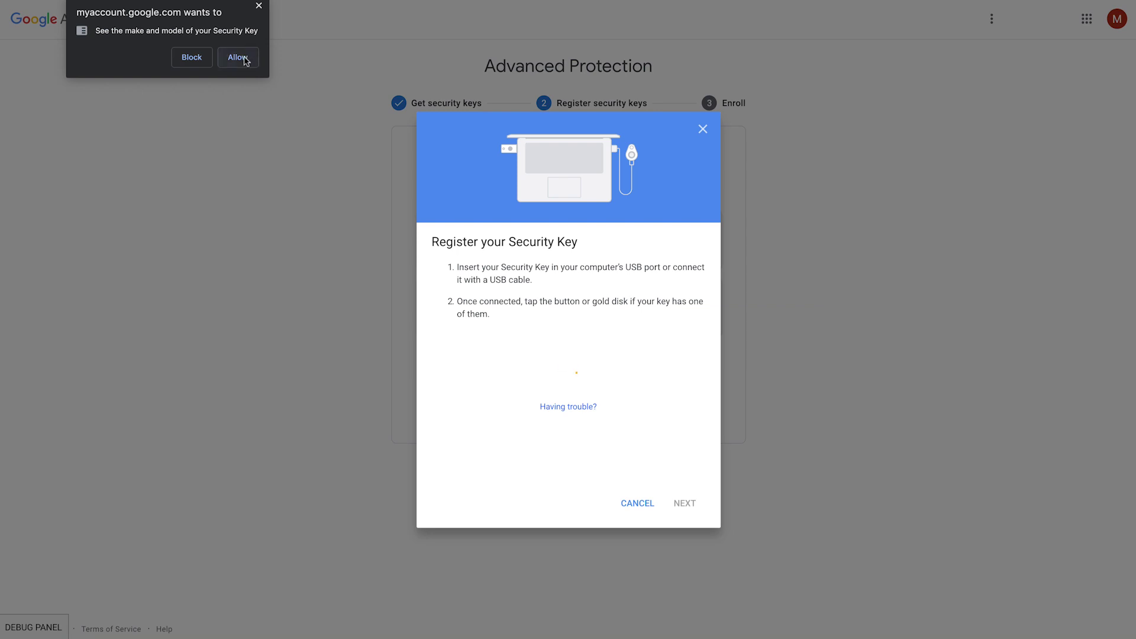
click(238, 57)
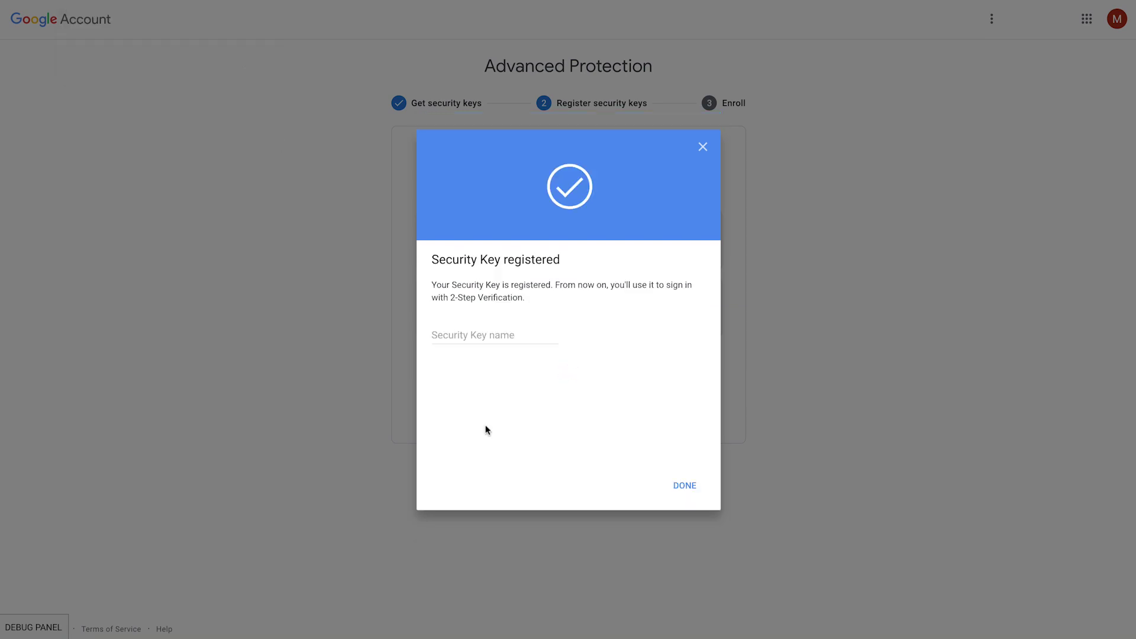
click(464, 333)
text(Key 1)
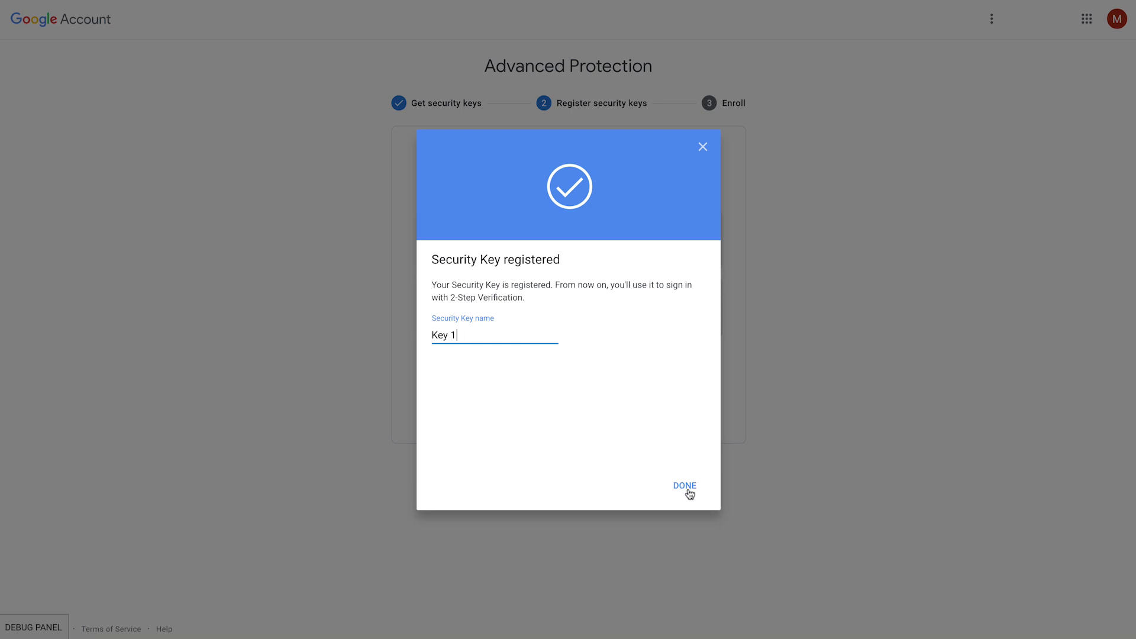
click(686, 487)
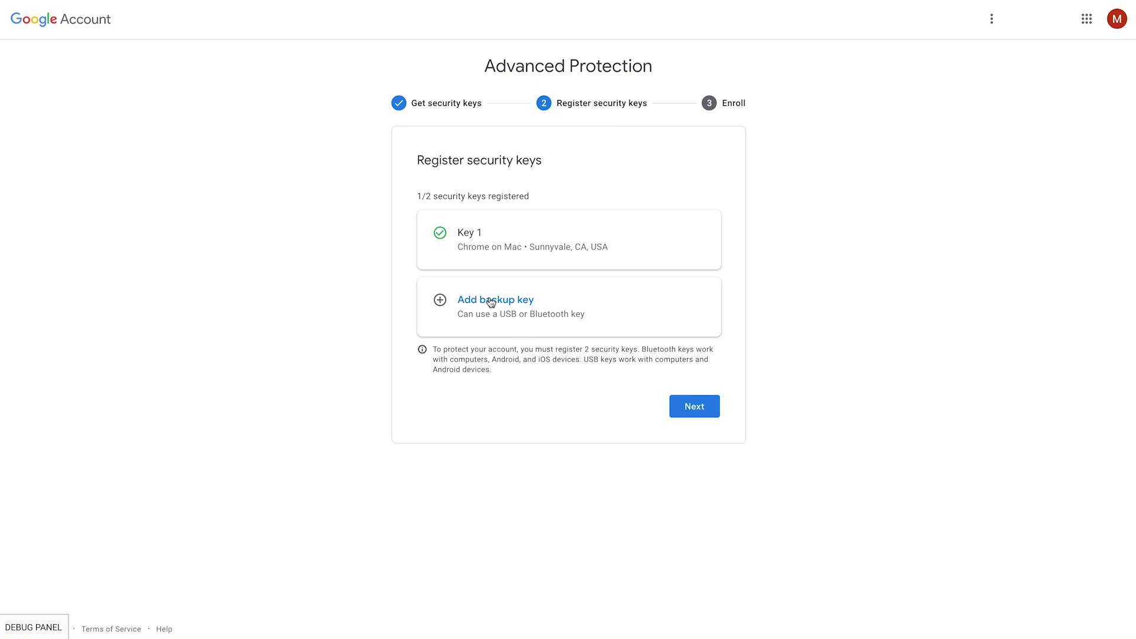
Step: Register the backup security key and name it 'Key 2'
click(487, 299)
click(695, 494)
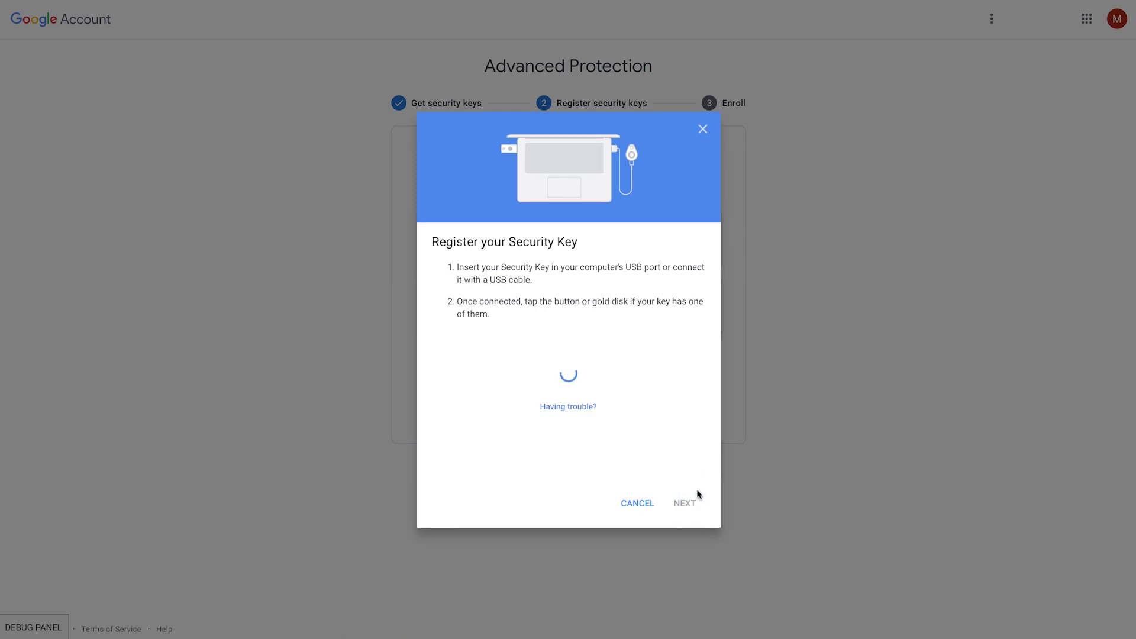
click(237, 57)
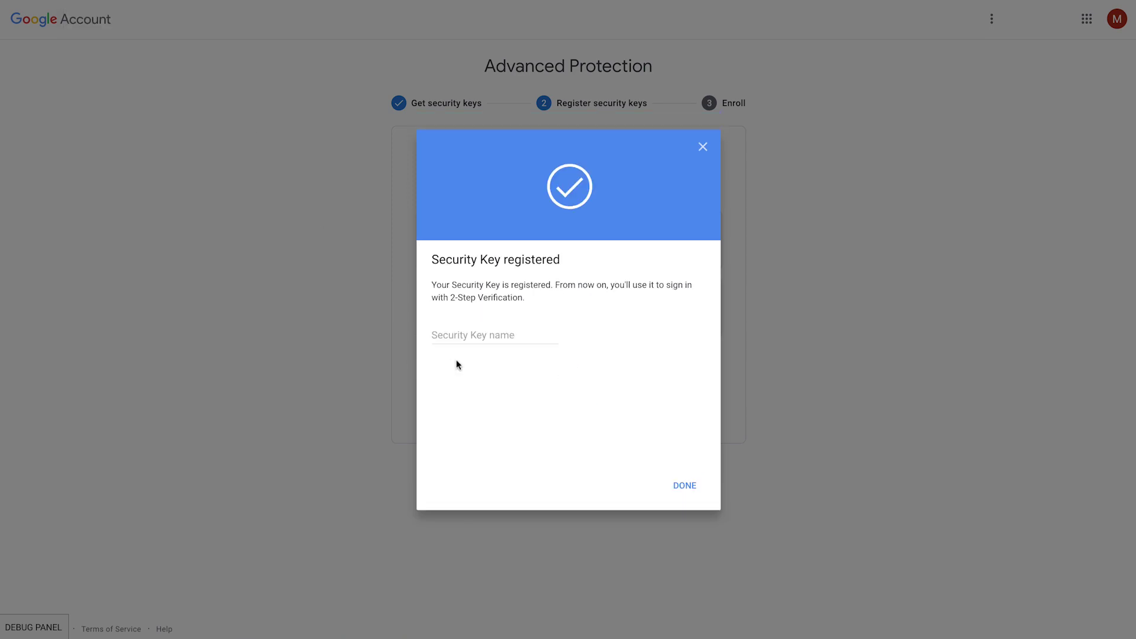
click(464, 333)
text(Key 2)
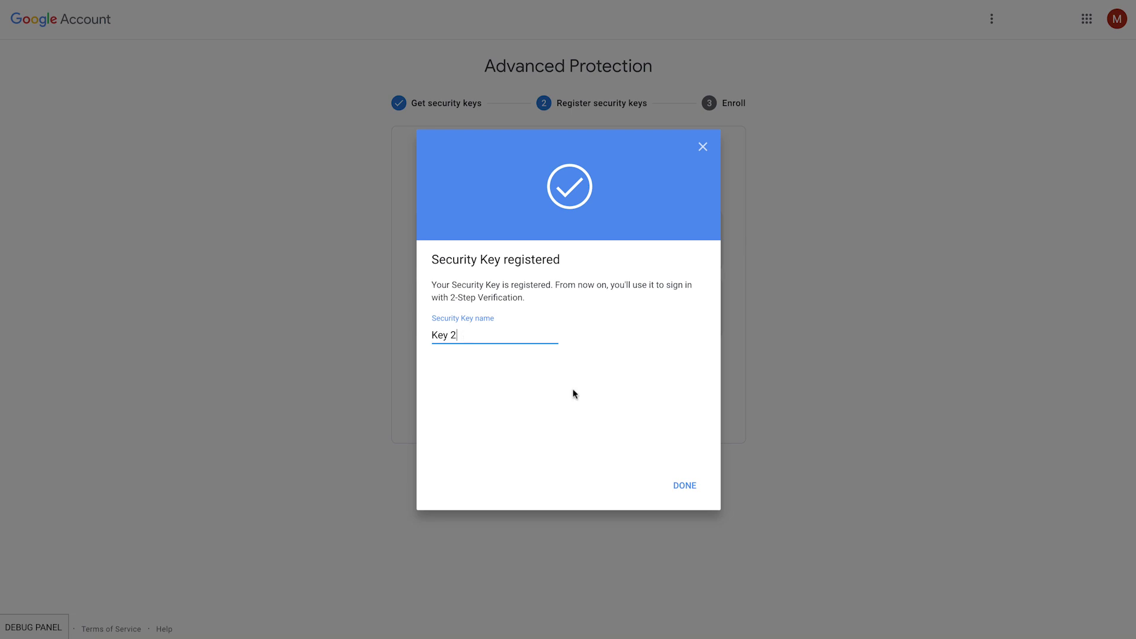
click(686, 485)
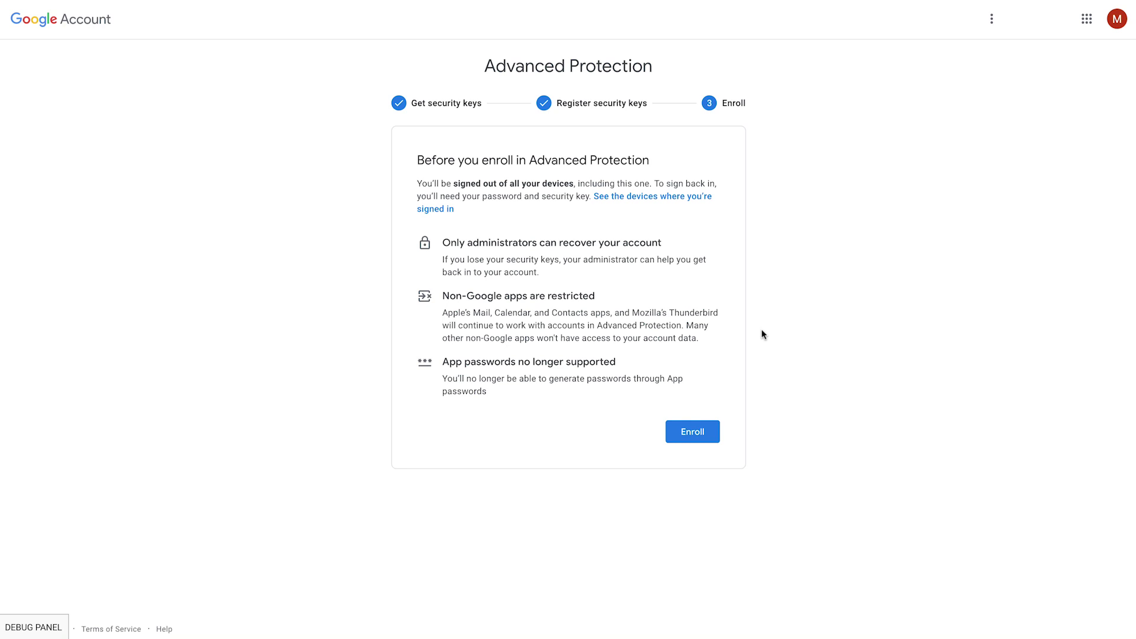
Step: Enroll the account in Advanced Protection and confirm the enrollment in the dialog
click(692, 421)
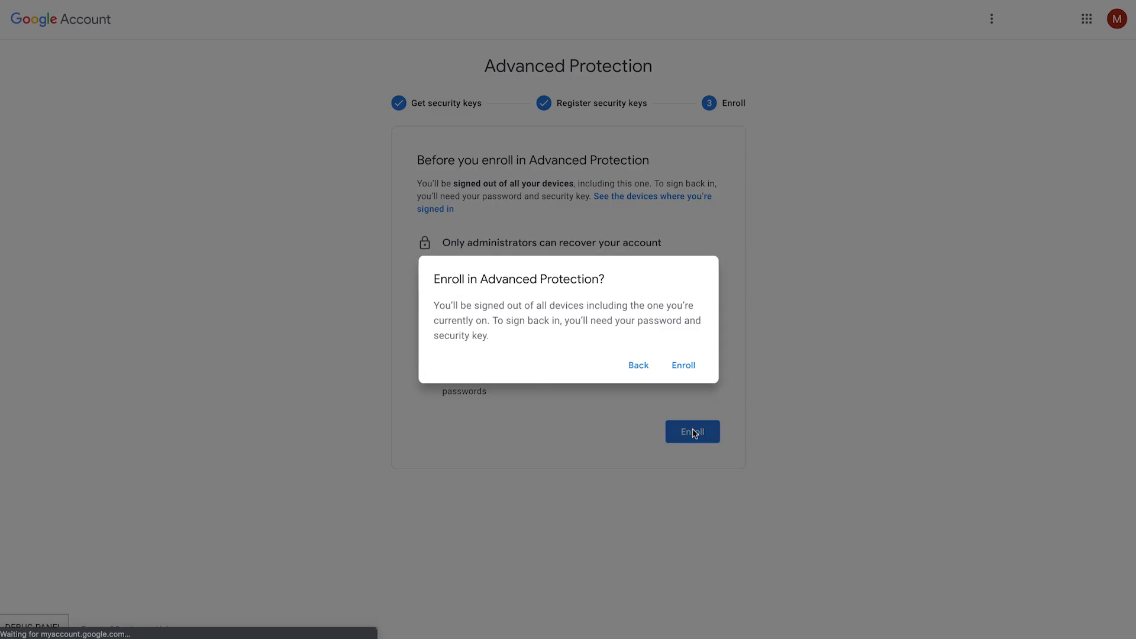
click(686, 369)
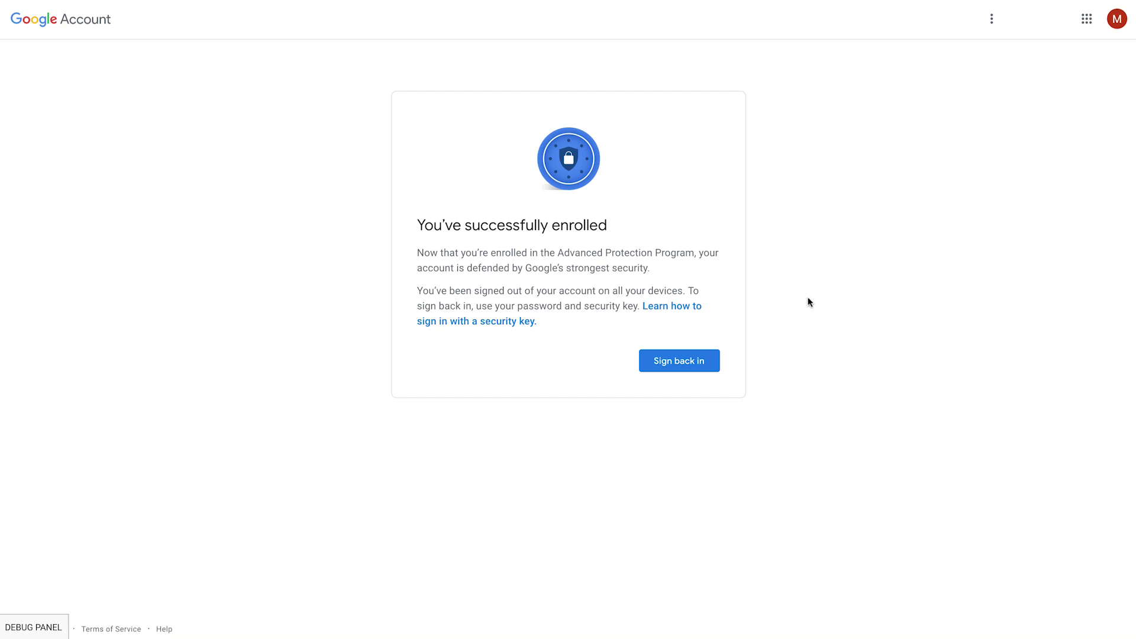
Step: Sign back in with the account password and pass 2-Step Verification using the security key
click(691, 362)
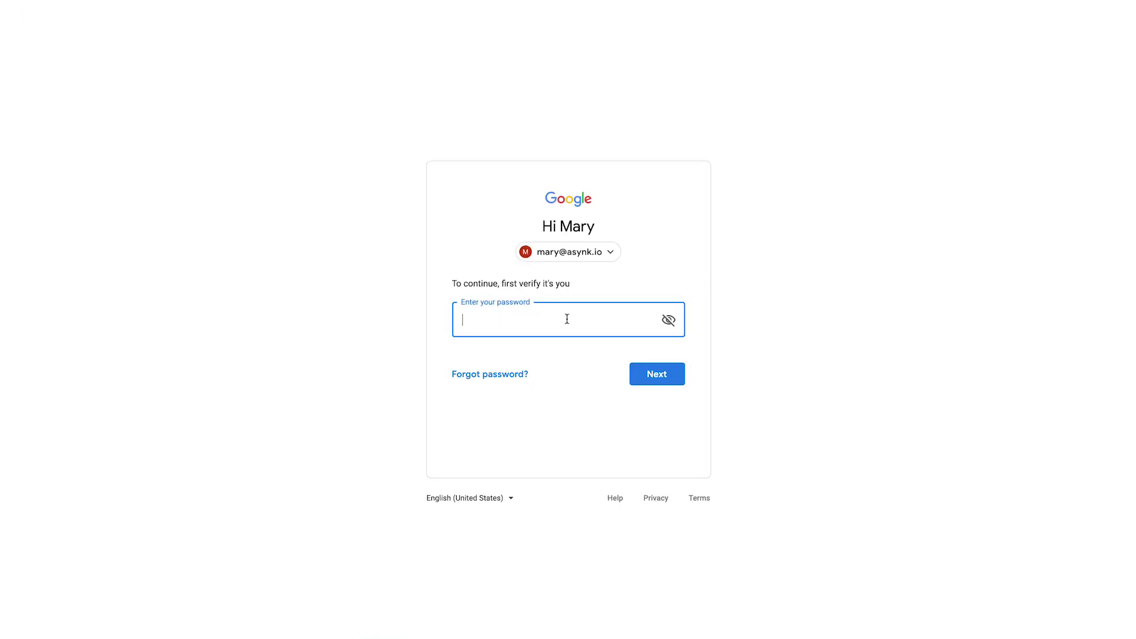
text(••••••••••••)
key(Return)
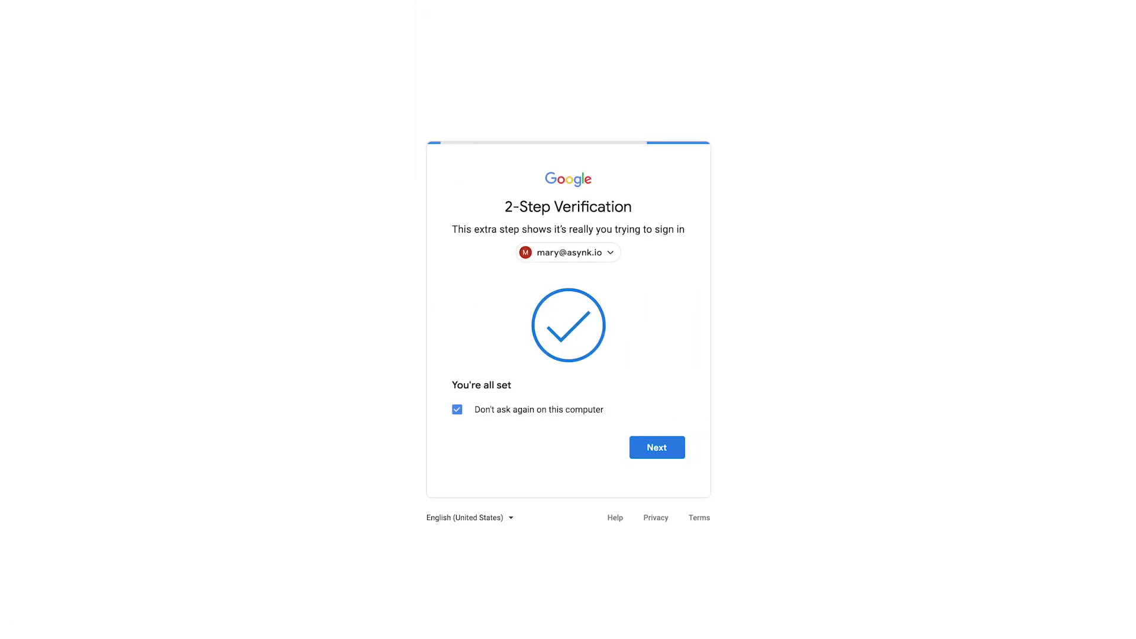
click(658, 450)
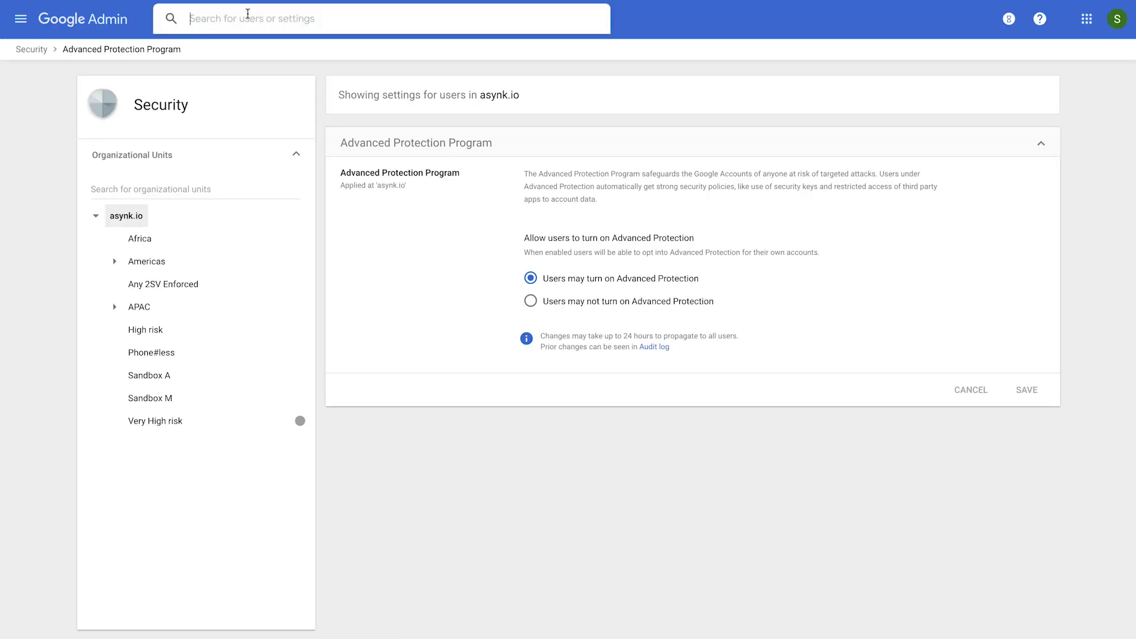
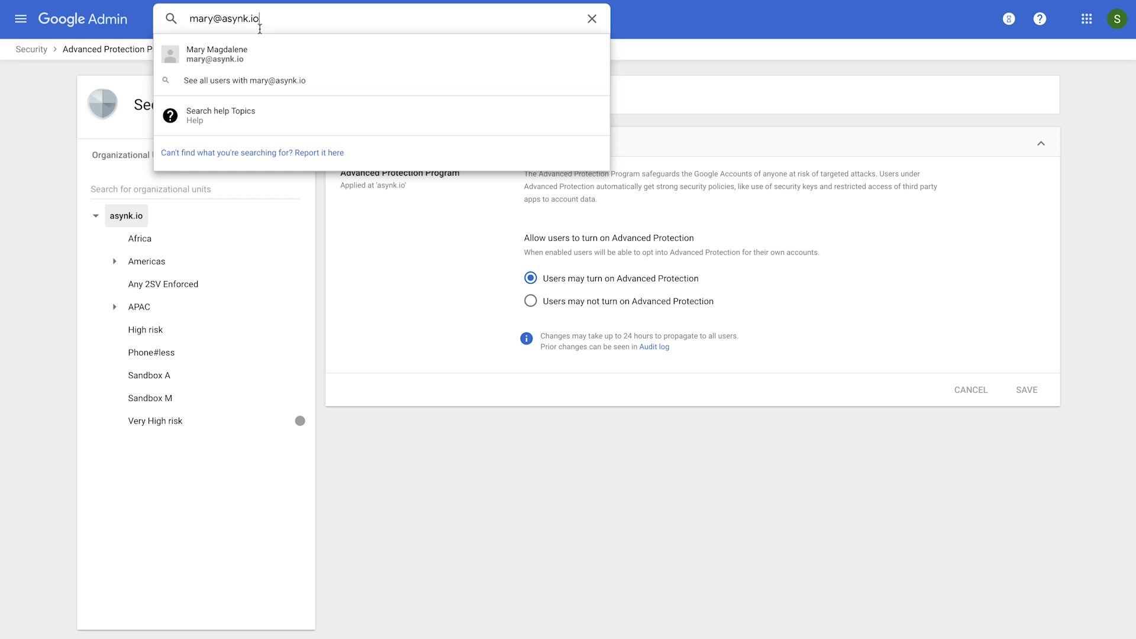
Step: Search the Admin console for the enrolled user's e-mail and open her security details
click(263, 50)
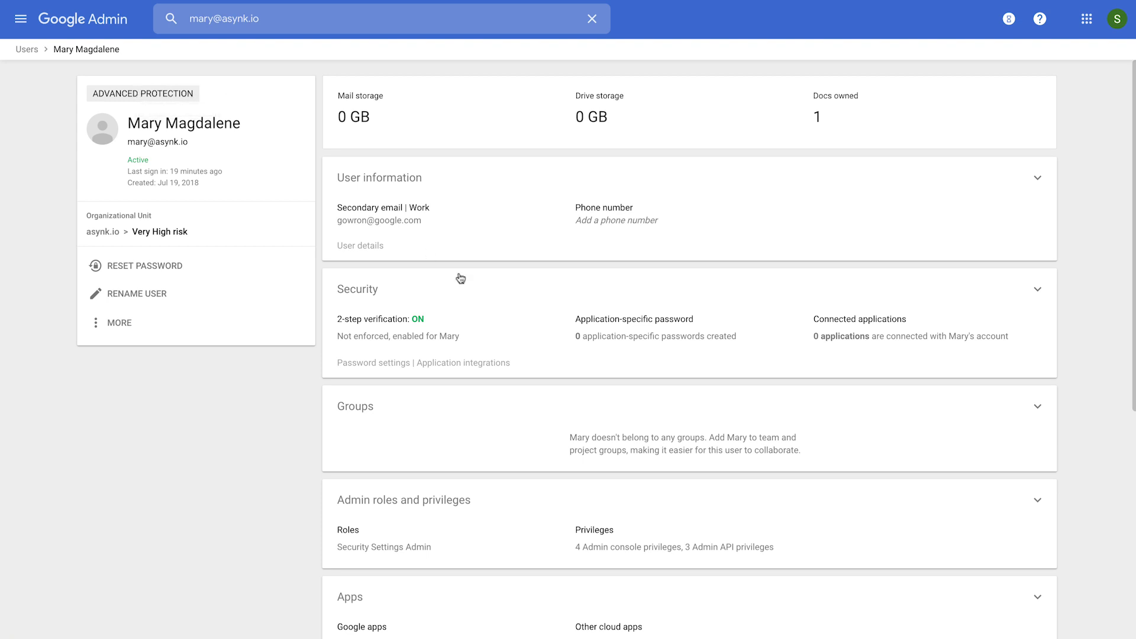
click(535, 338)
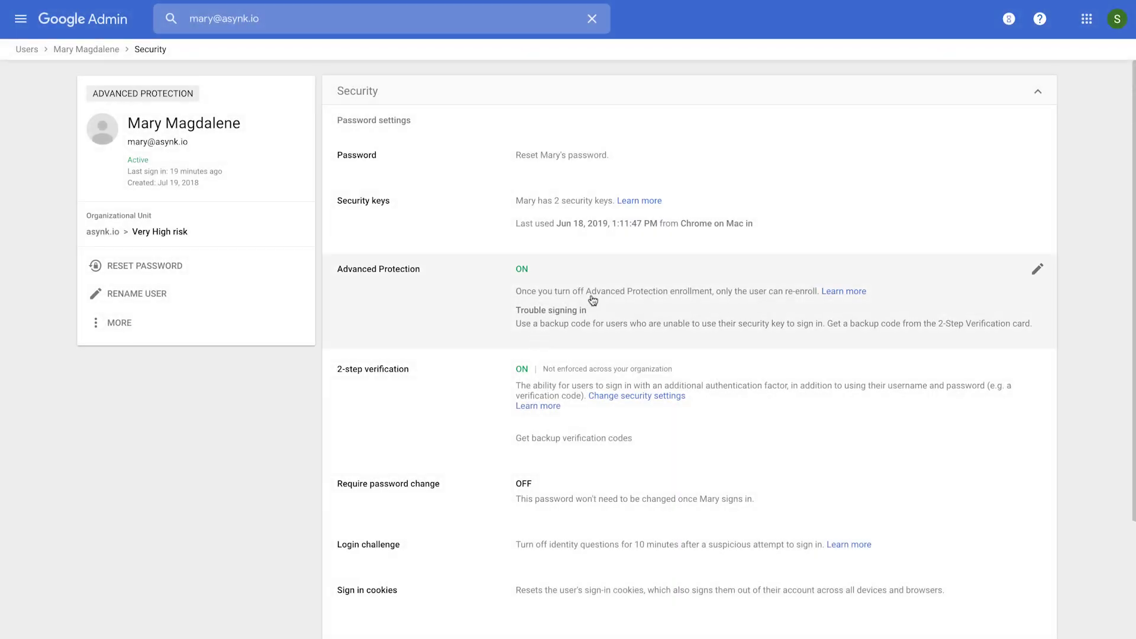
Step: Set the user's Advanced Protection to Off (user must re-enroll) and save
click(592, 301)
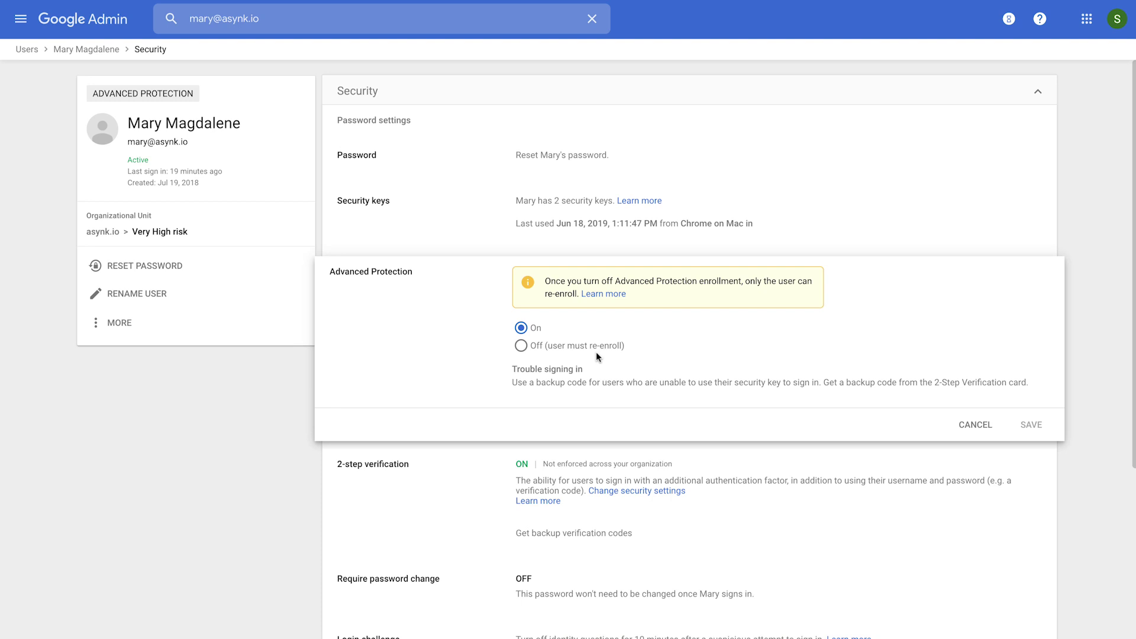
click(521, 346)
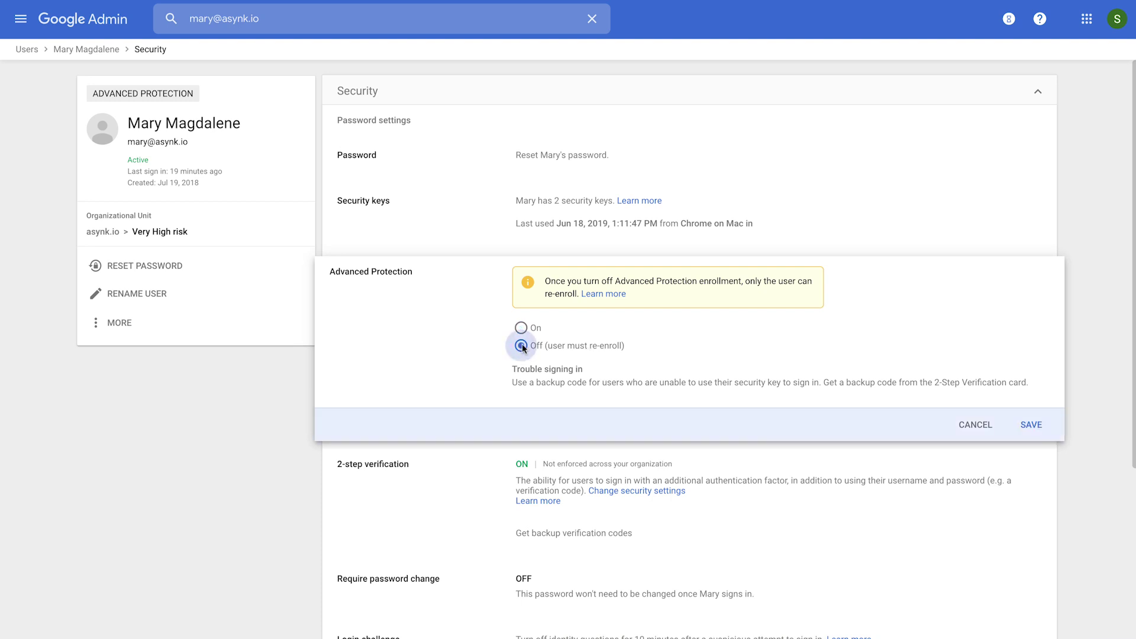
click(1034, 427)
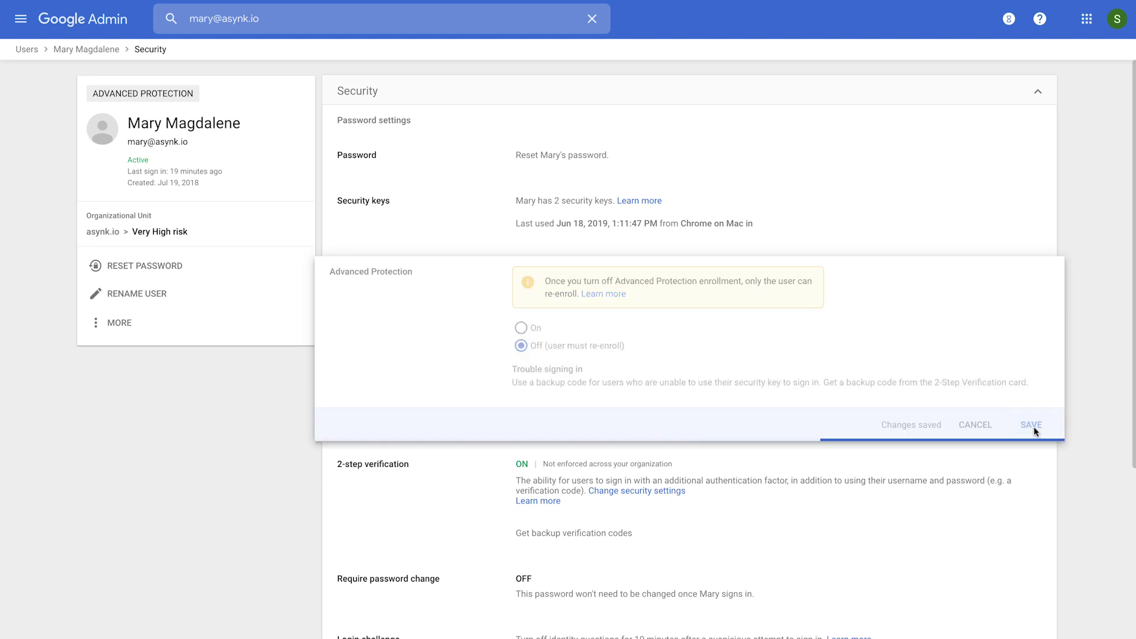